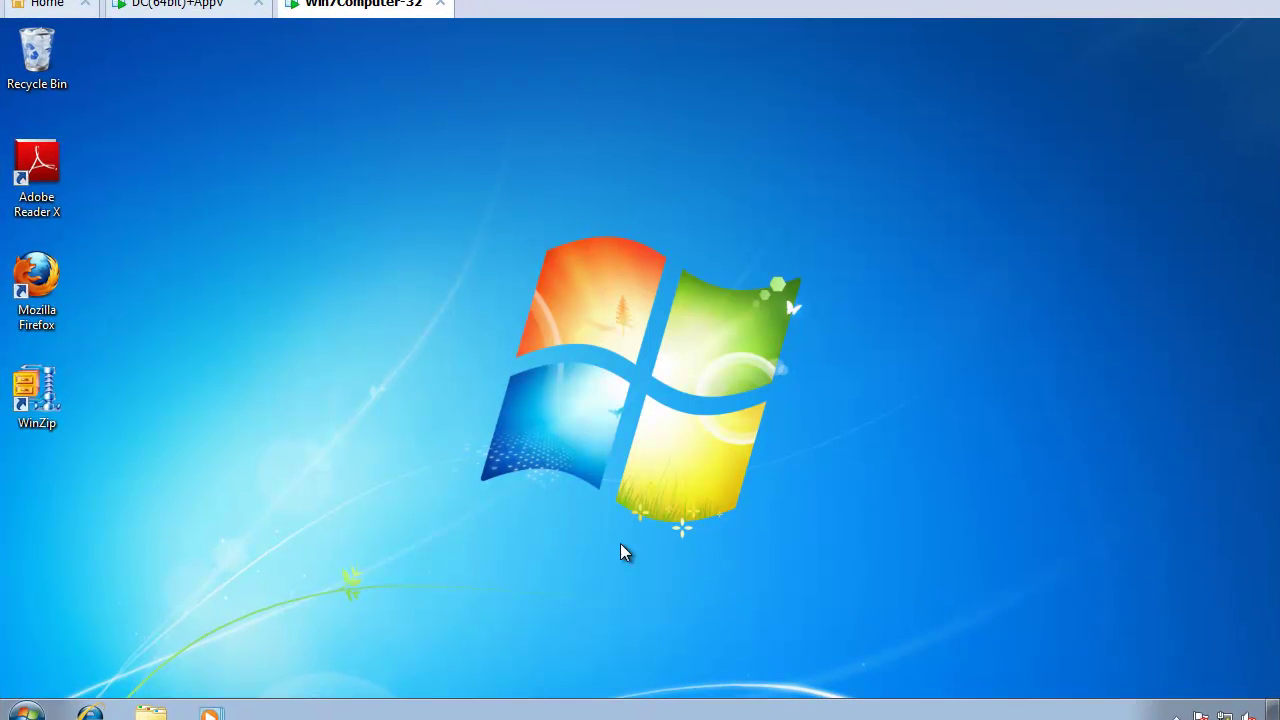
Search Control Panel for java and open the Java Control Panel
click(26, 710)
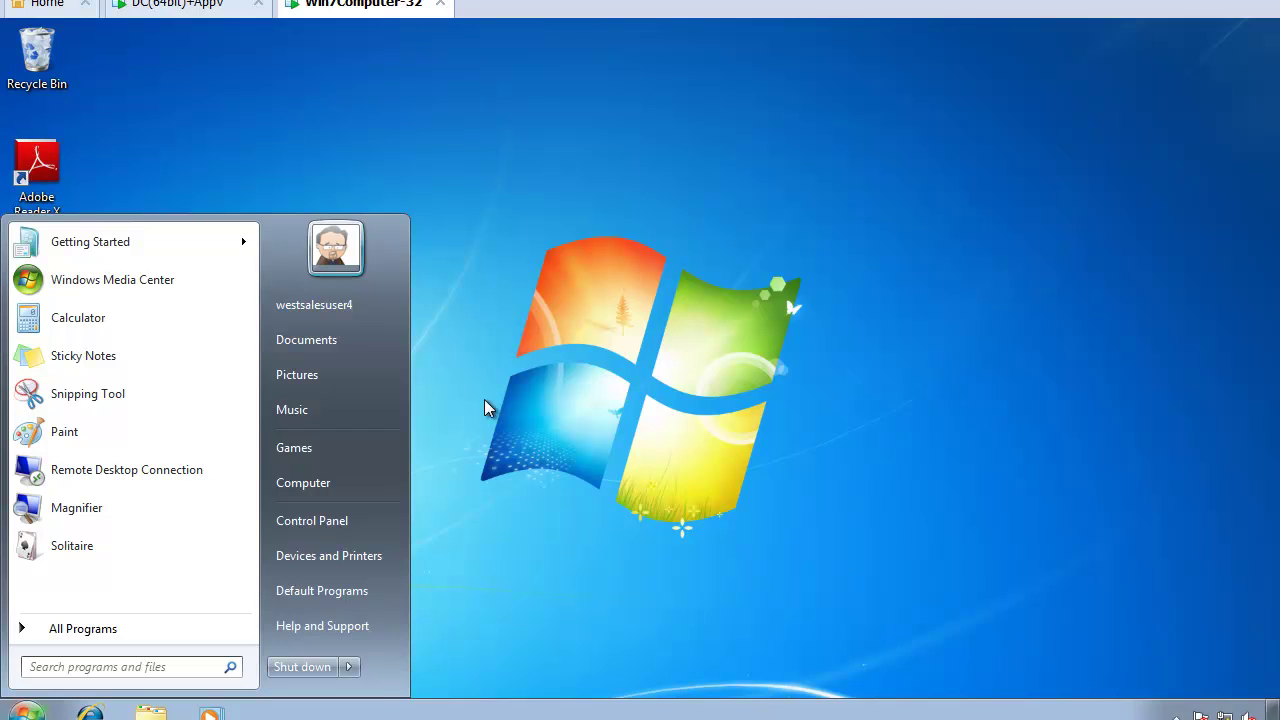
click(326, 522)
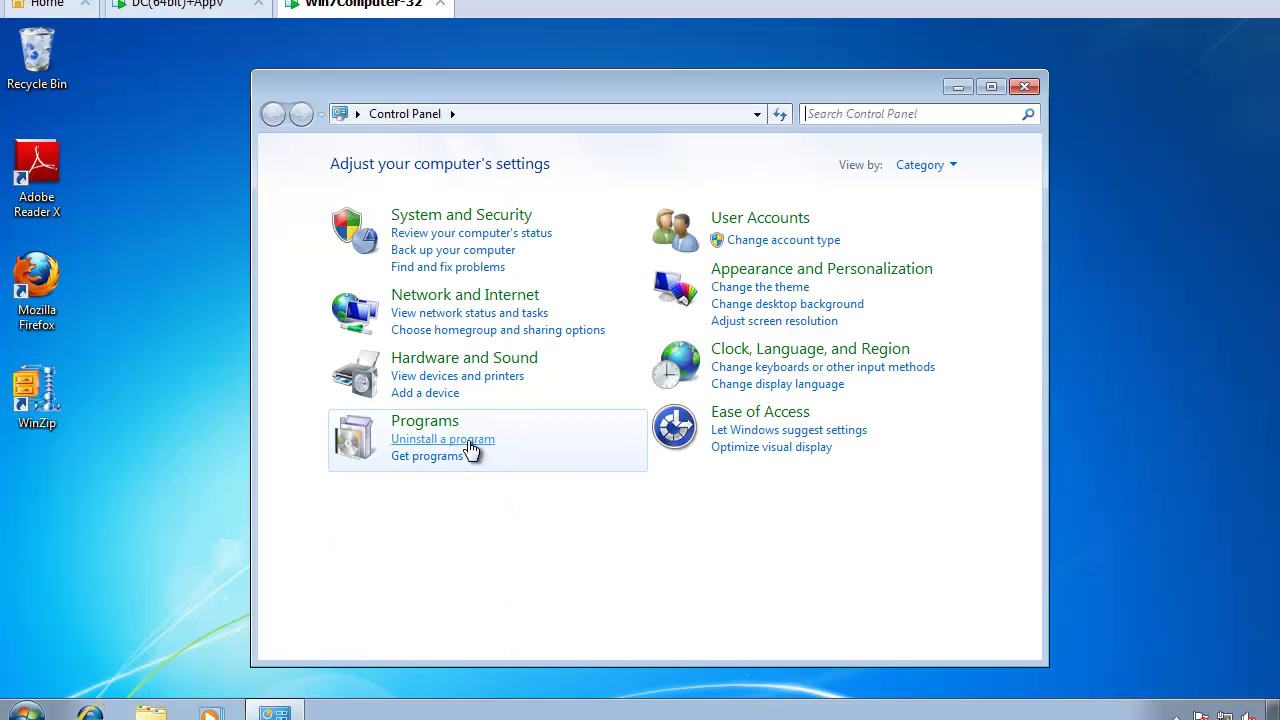
click(886, 113)
text(java)
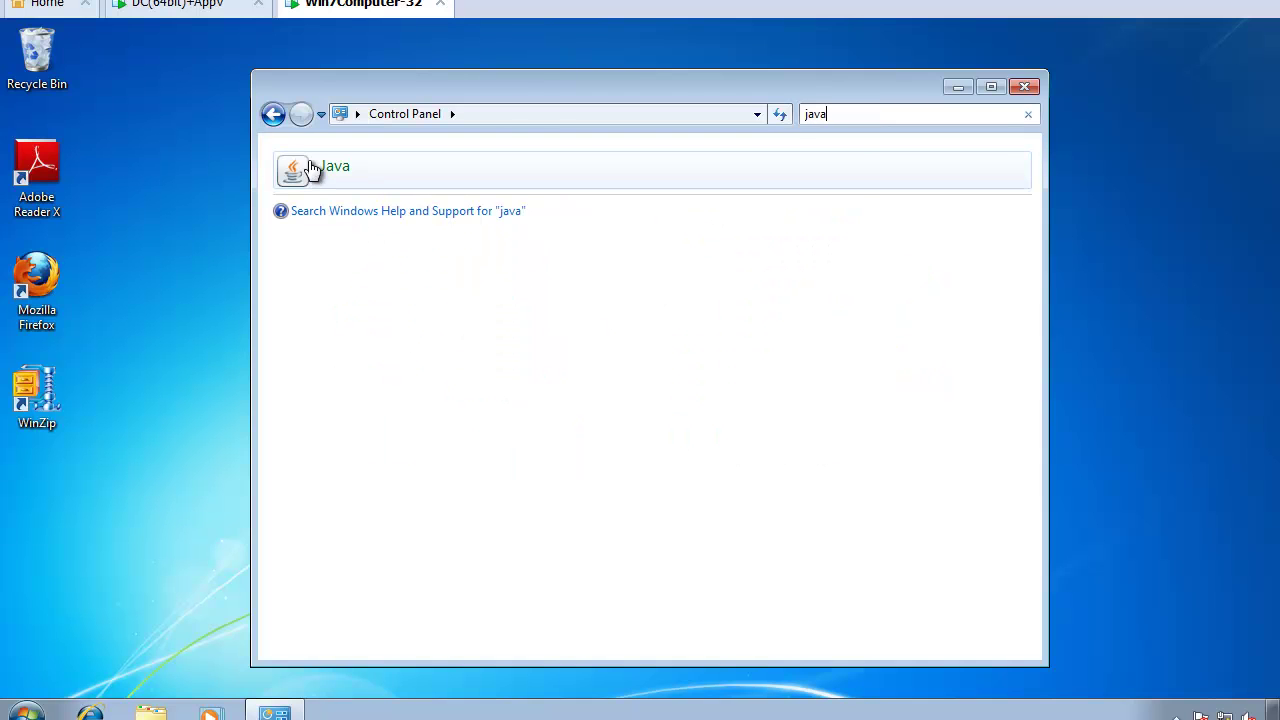
click(313, 170)
Examine which Java runtime versions are listed and enabled, and close the Java Control Panel
click(492, 98)
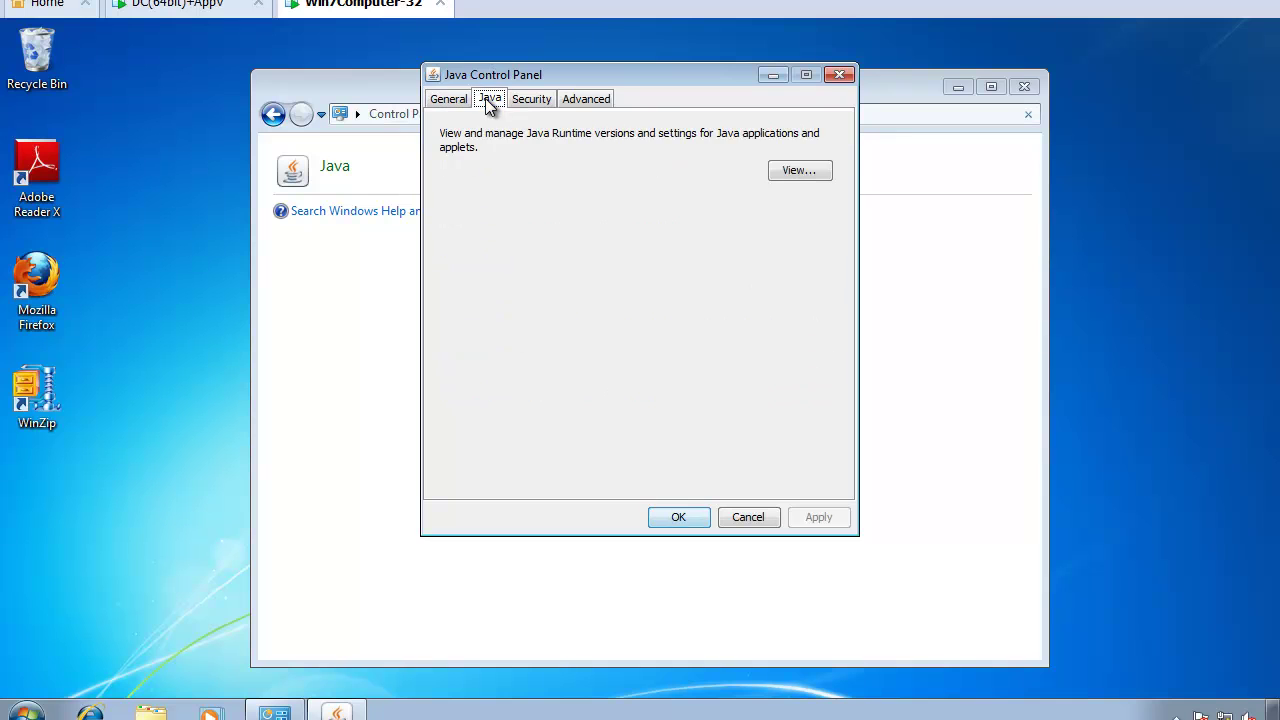
click(790, 174)
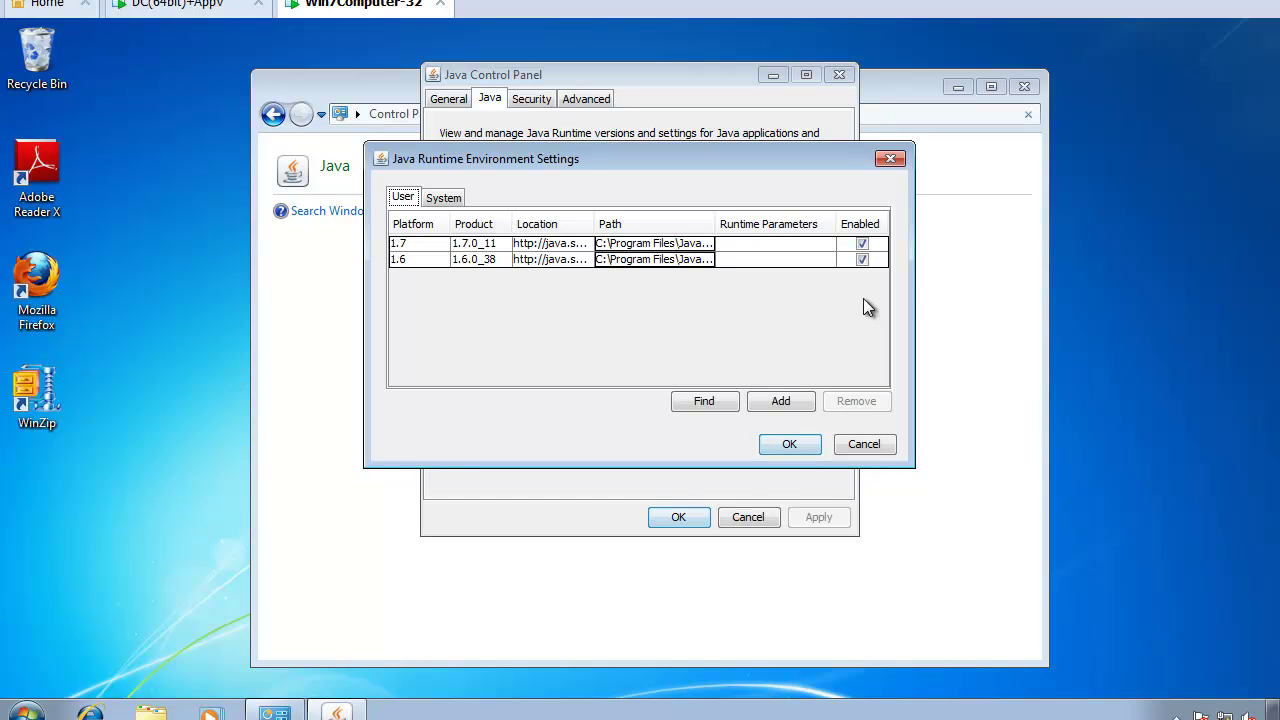
key(Return)
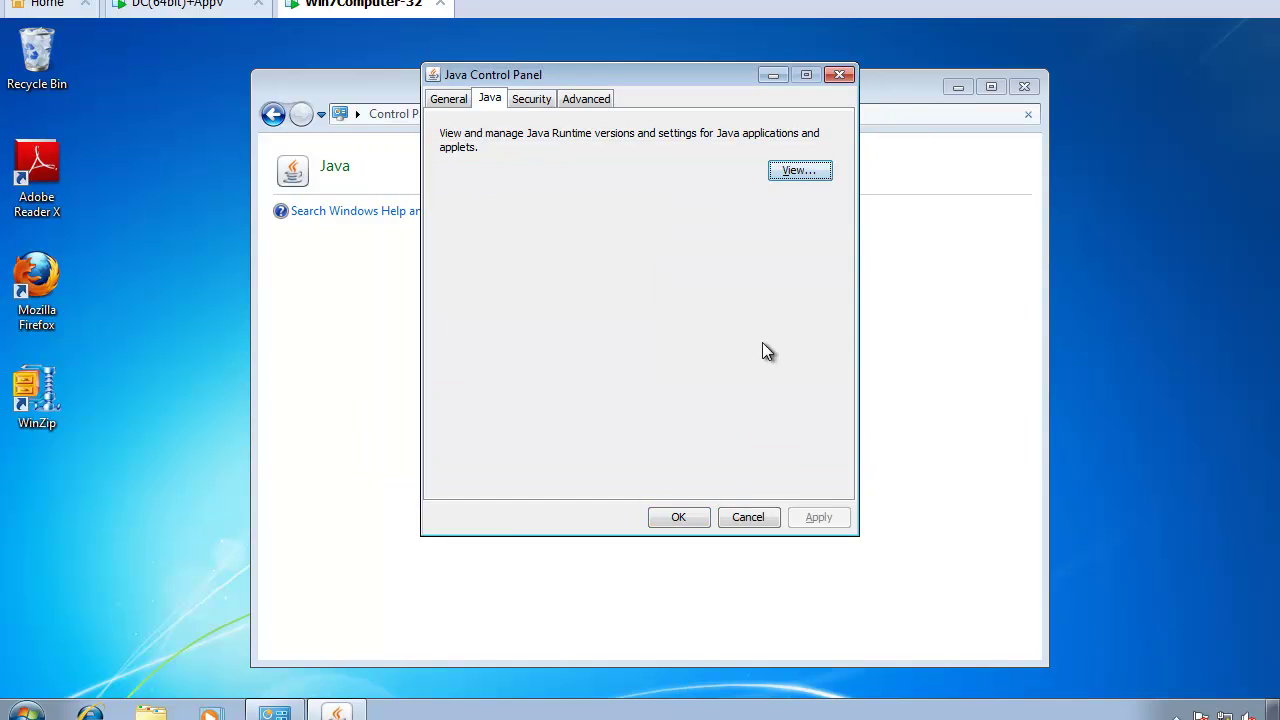
key(Escape)
click(150, 564)
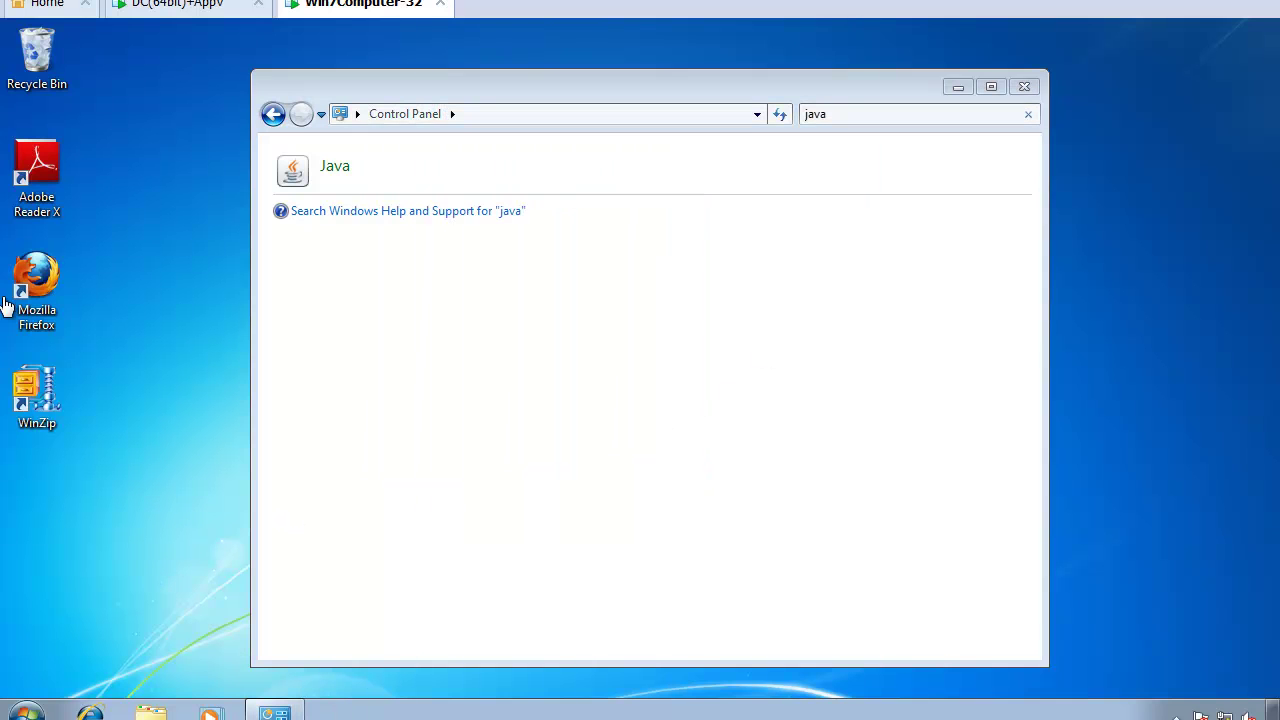
Switch to Internet Explorer, accept it as the default browser, and search Bing for "java test"
click(90, 711)
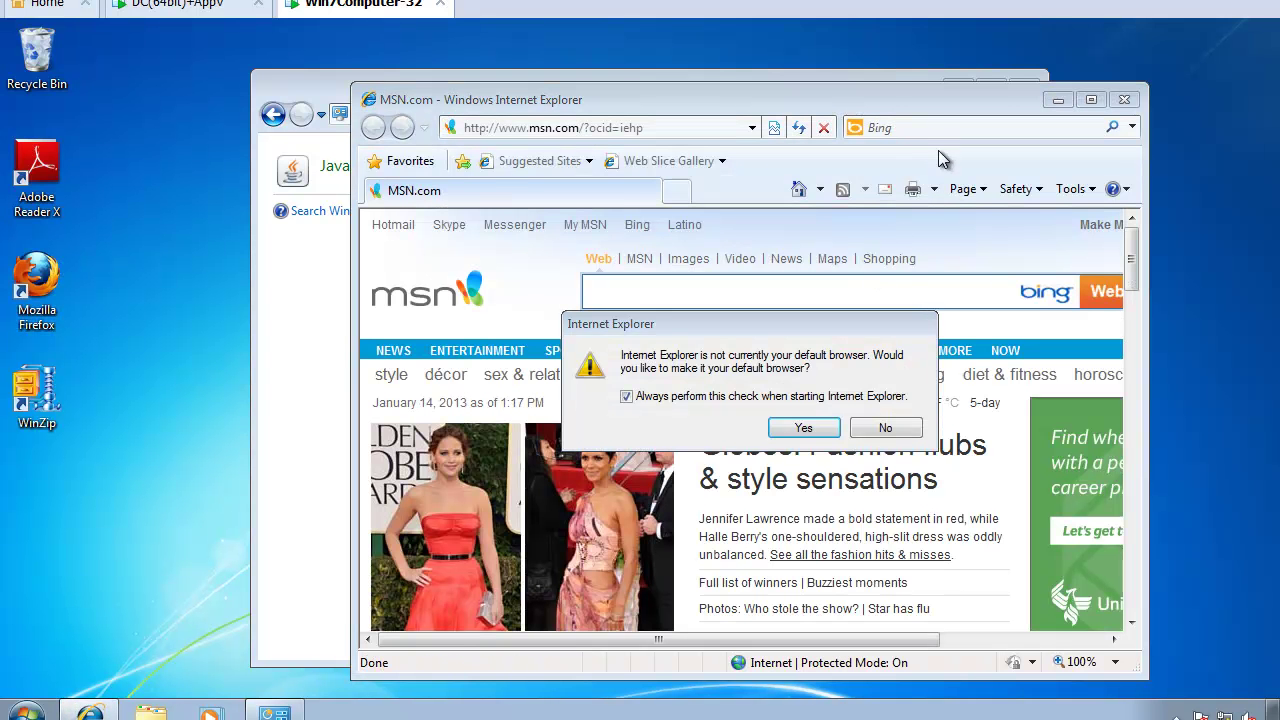
click(812, 426)
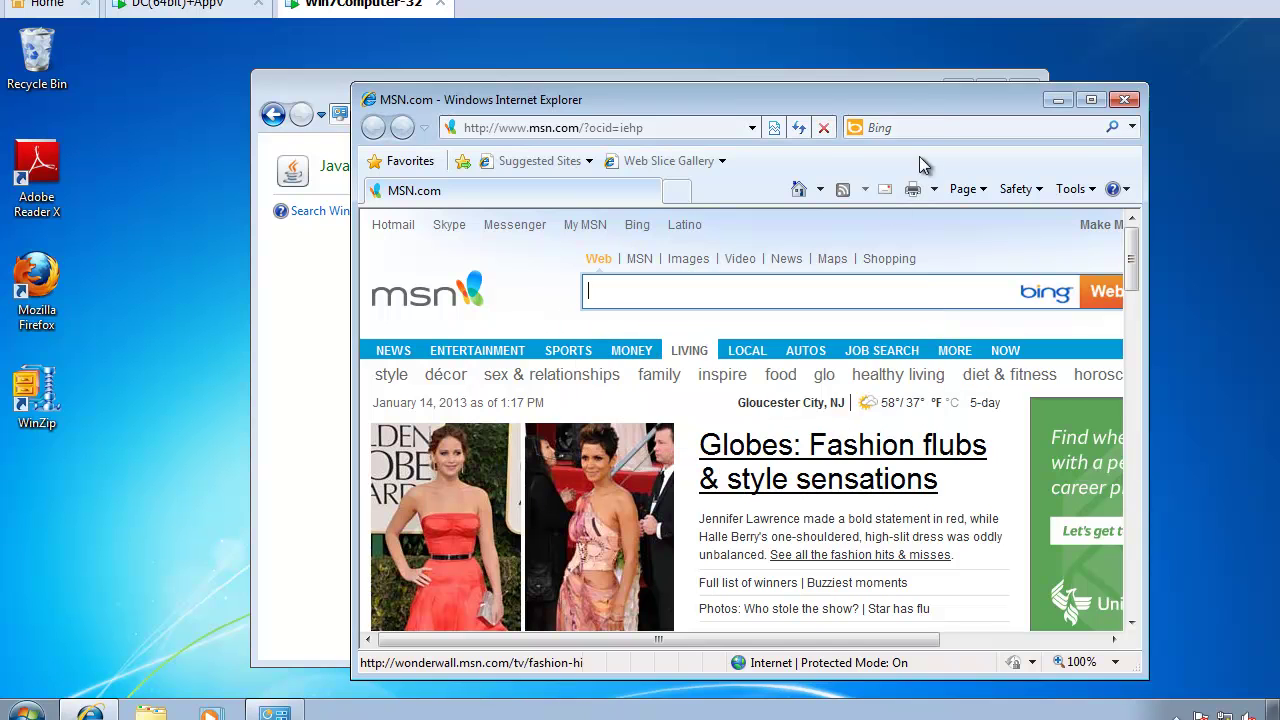
click(937, 128)
text(j)
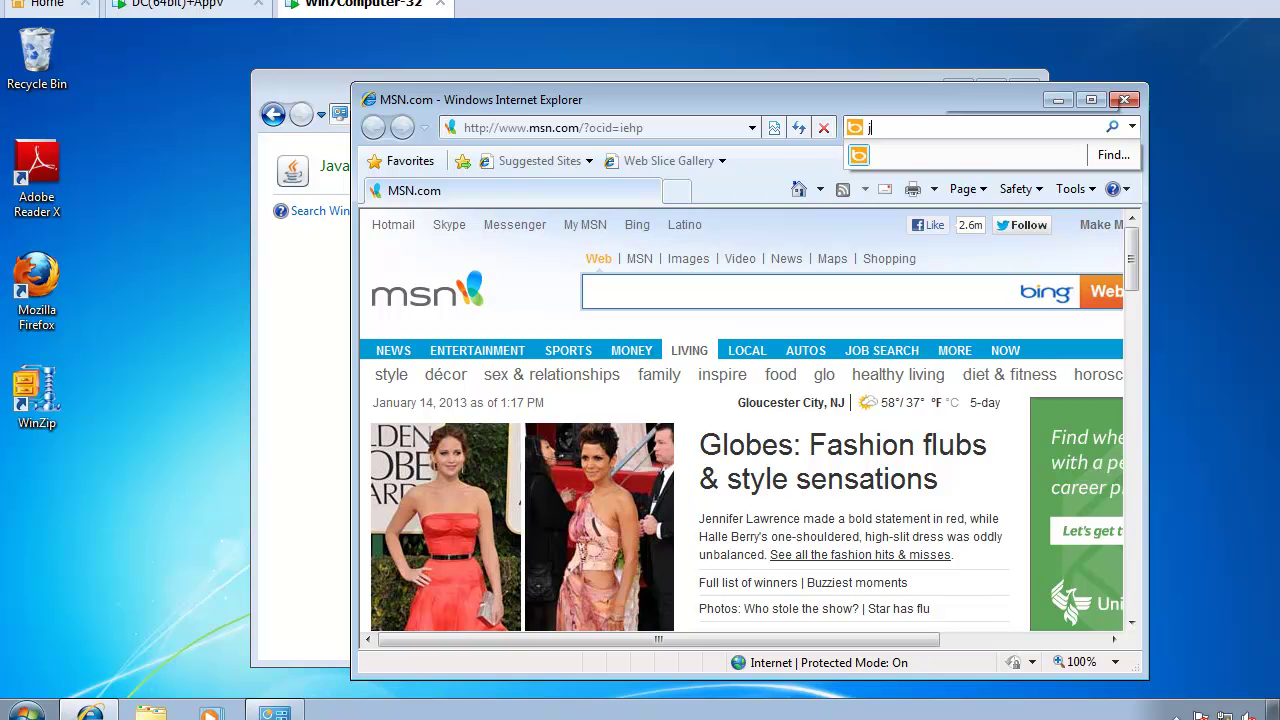
text(ava test)
key(Return)
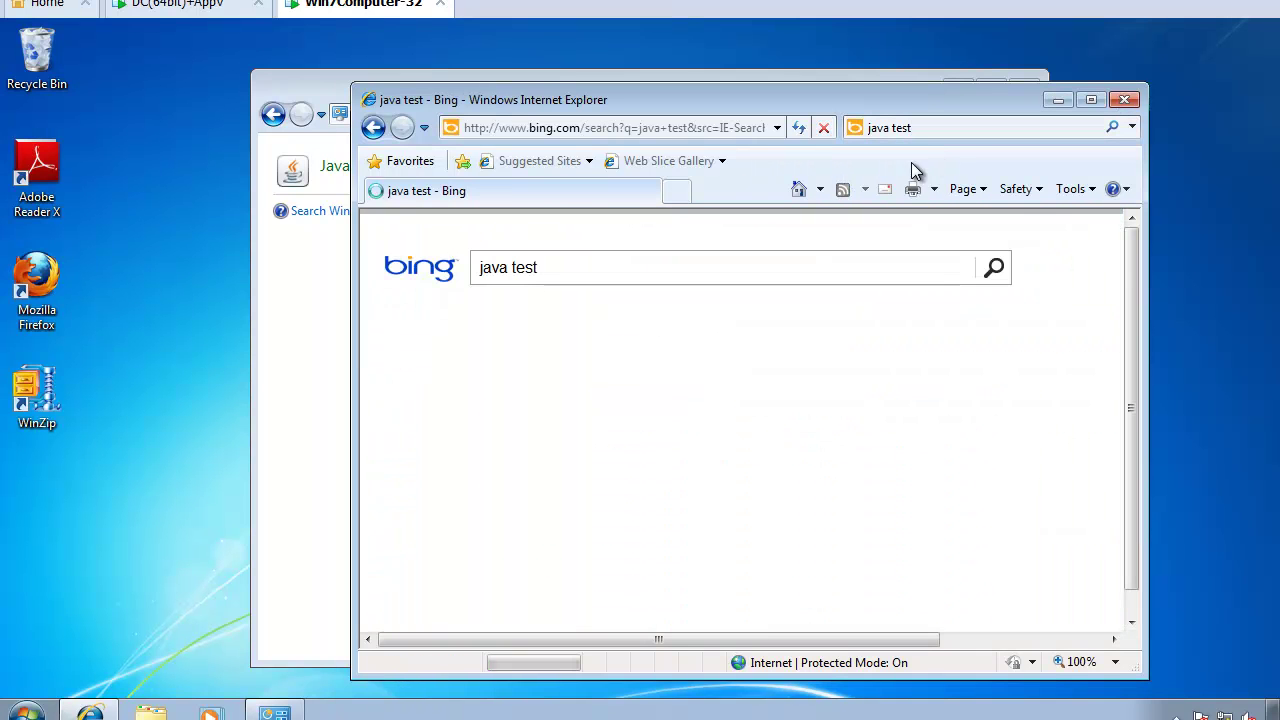
Open the java.com page for testing whether Java works and allow its test application to run
click(520, 410)
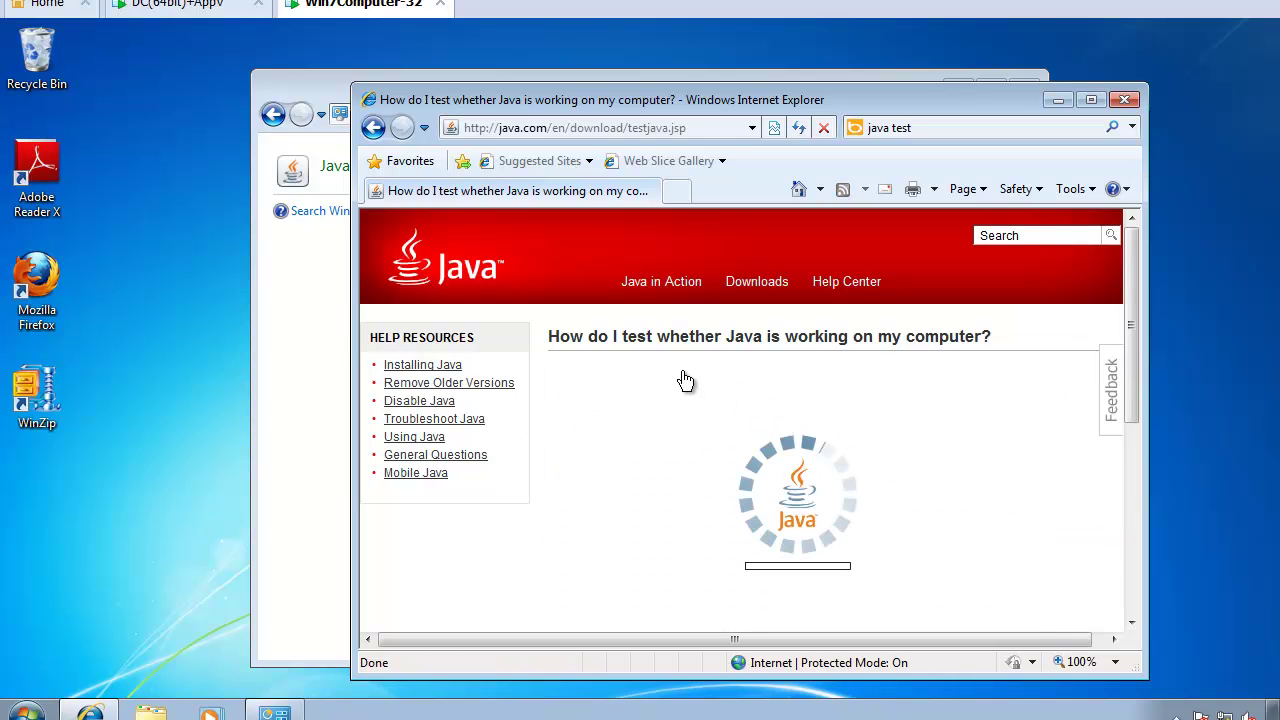
scroll(829, 391, down, 1)
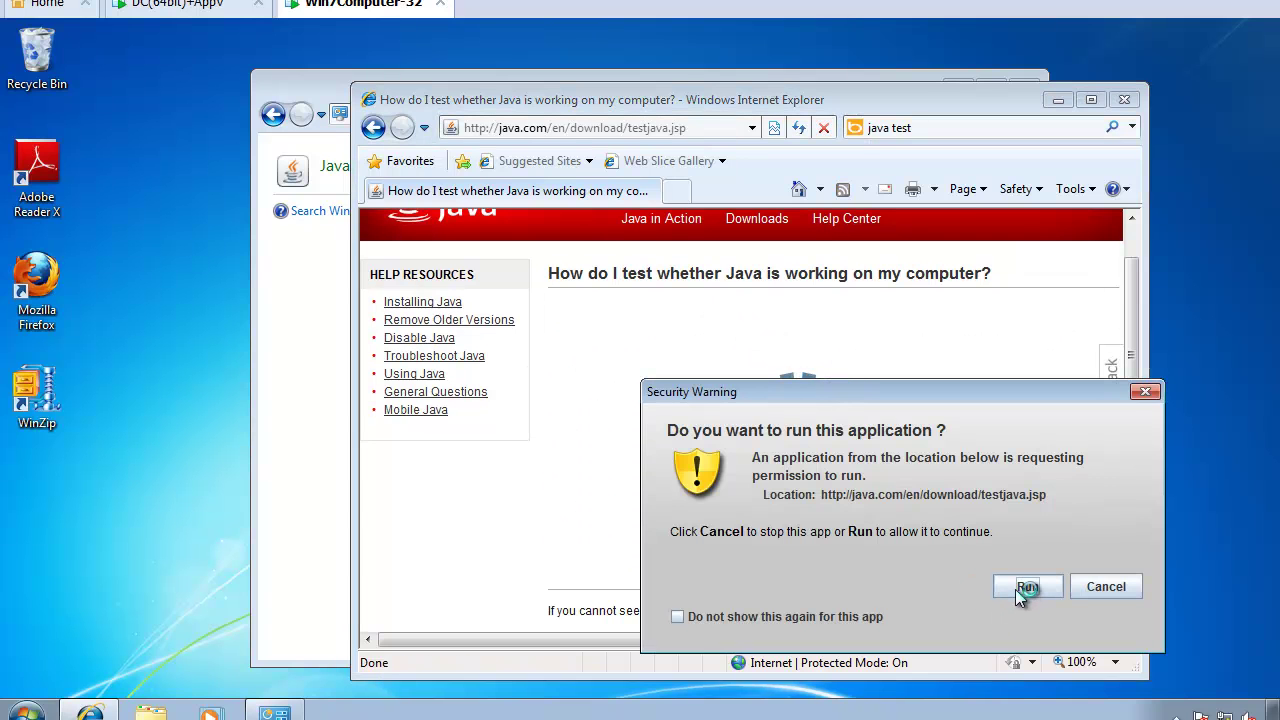
click(1017, 589)
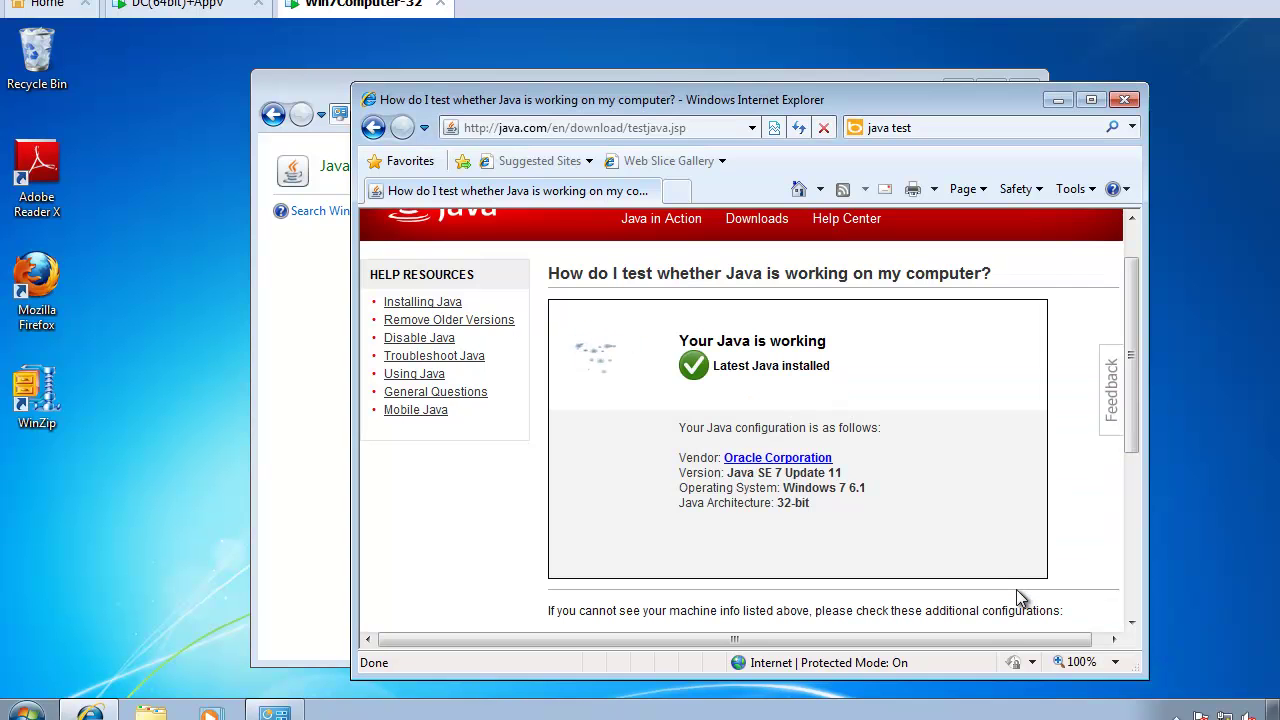
Start Mozilla Firefox without importing any data and answer its startup prompt
double_click(37, 290)
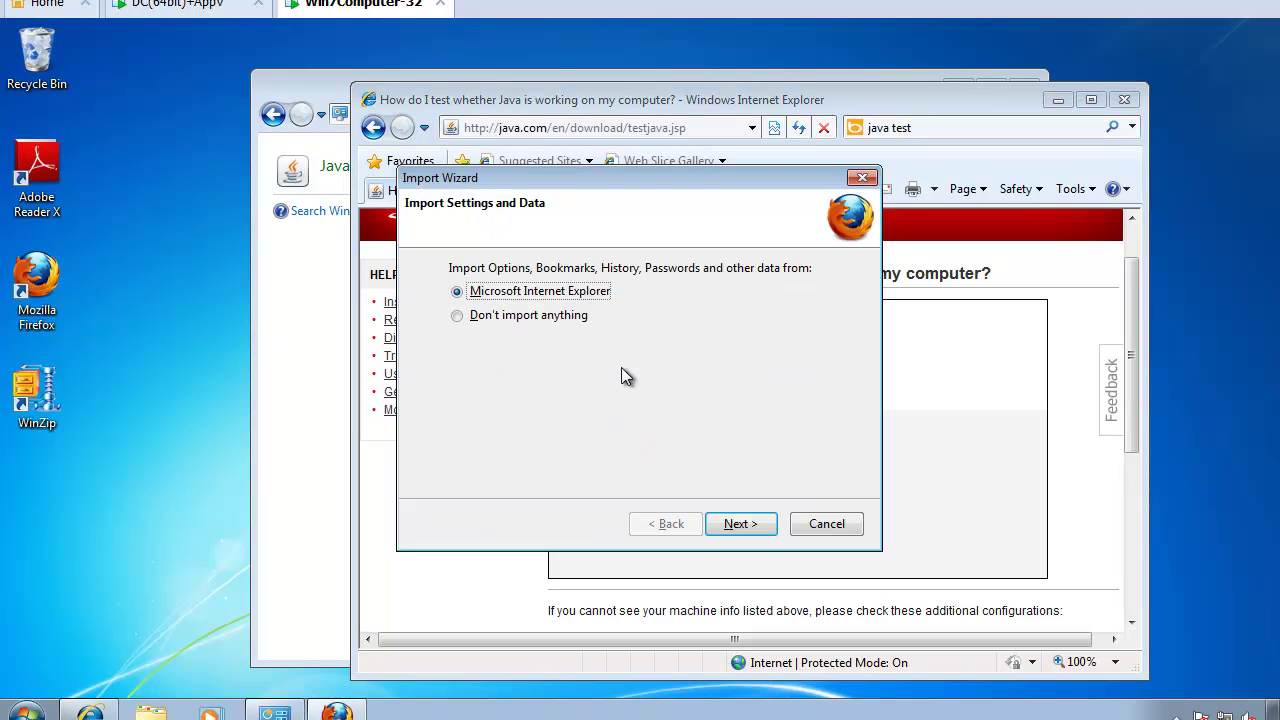
click(552, 322)
key(Return)
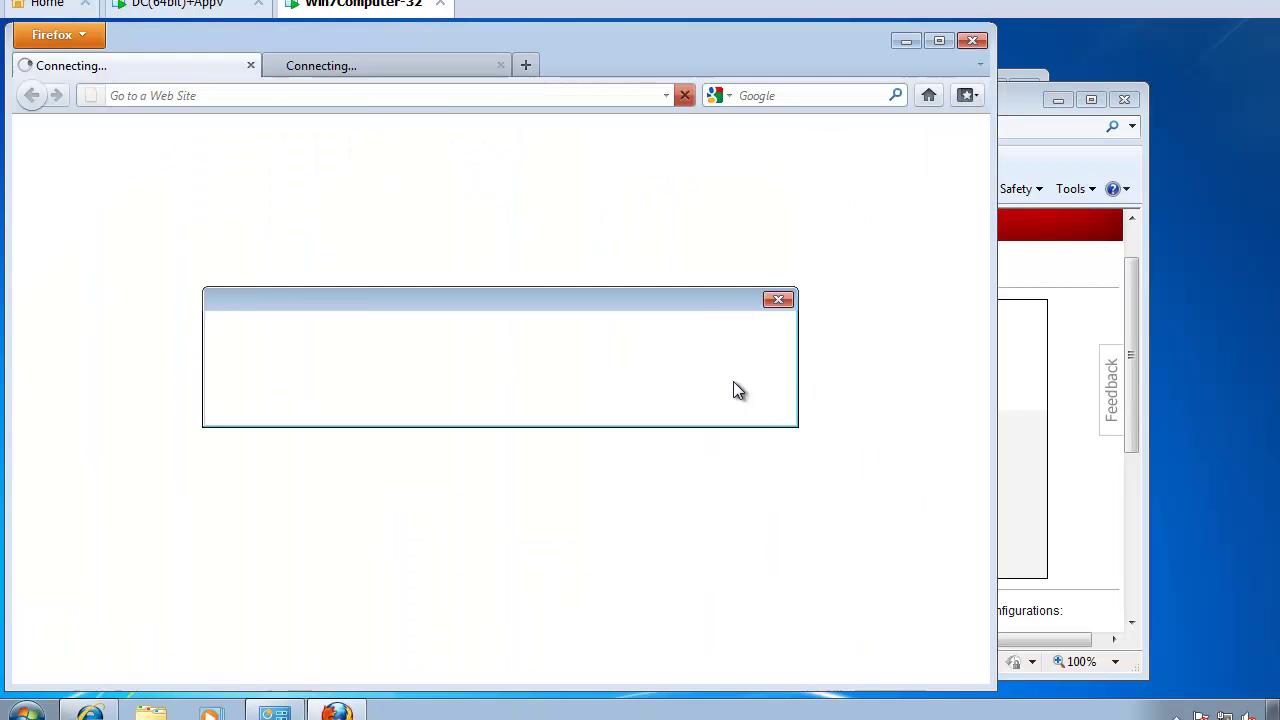
click(456, 402)
Find the java.com test page in Firefox with a "java test" search and run its test application
click(822, 97)
text(java test)
key(Return)
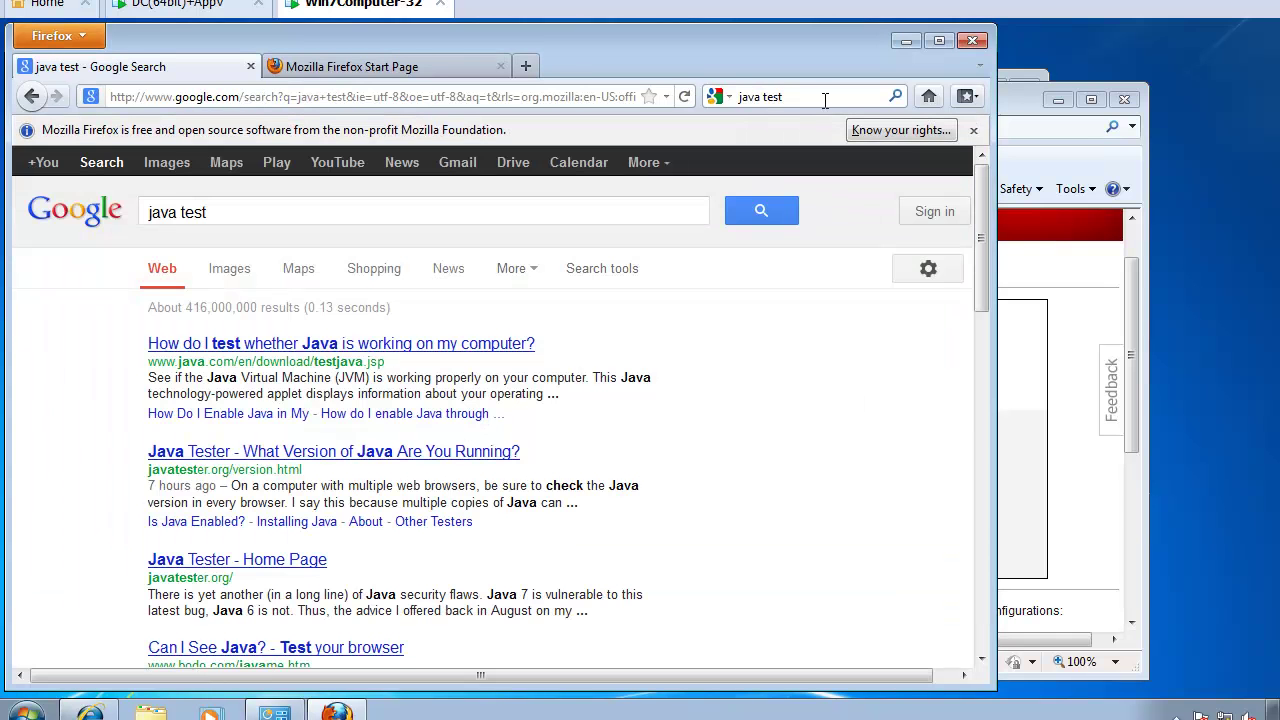
click(393, 340)
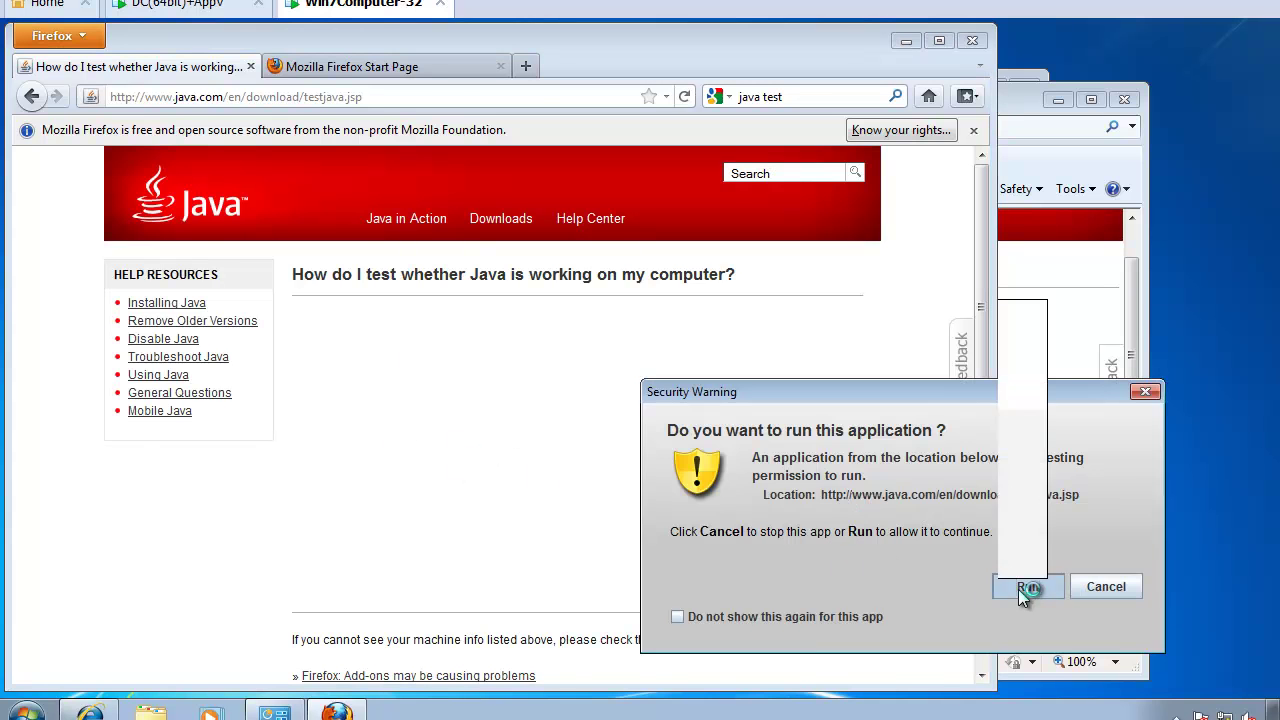
click(1020, 588)
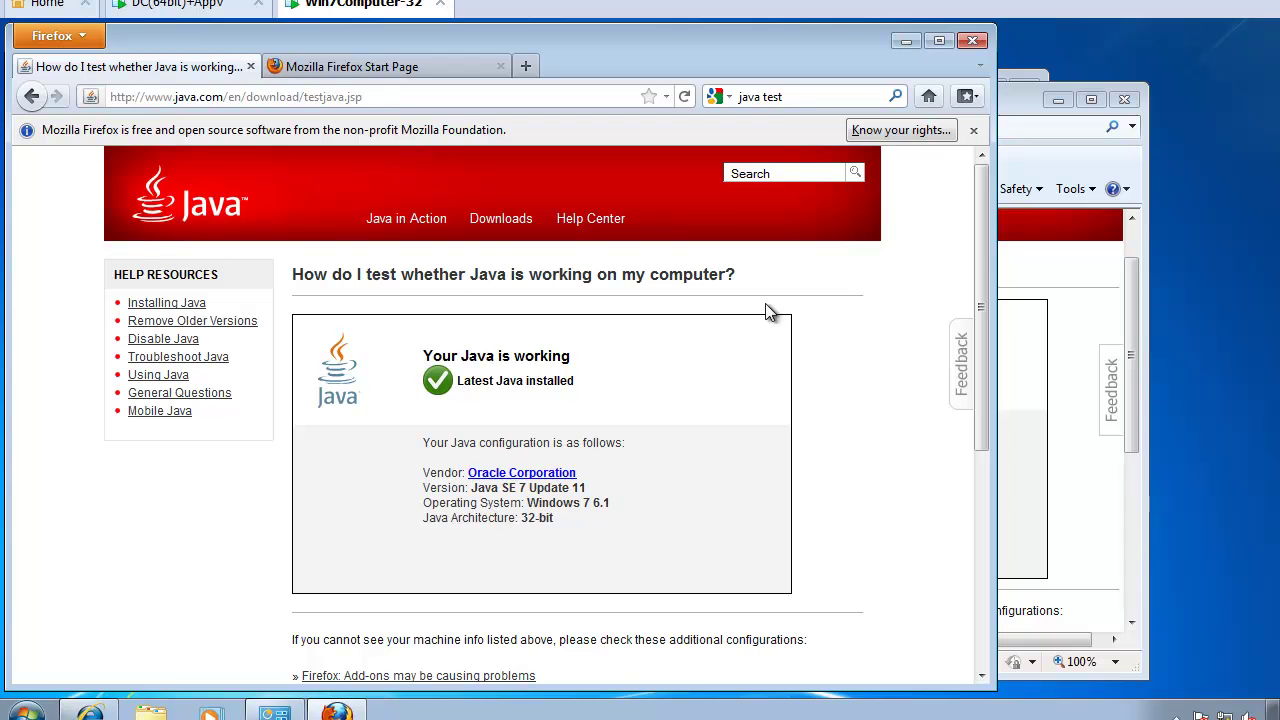
Close Firefox with both tabs, Internet Explorer and the Control Panel window
click(972, 45)
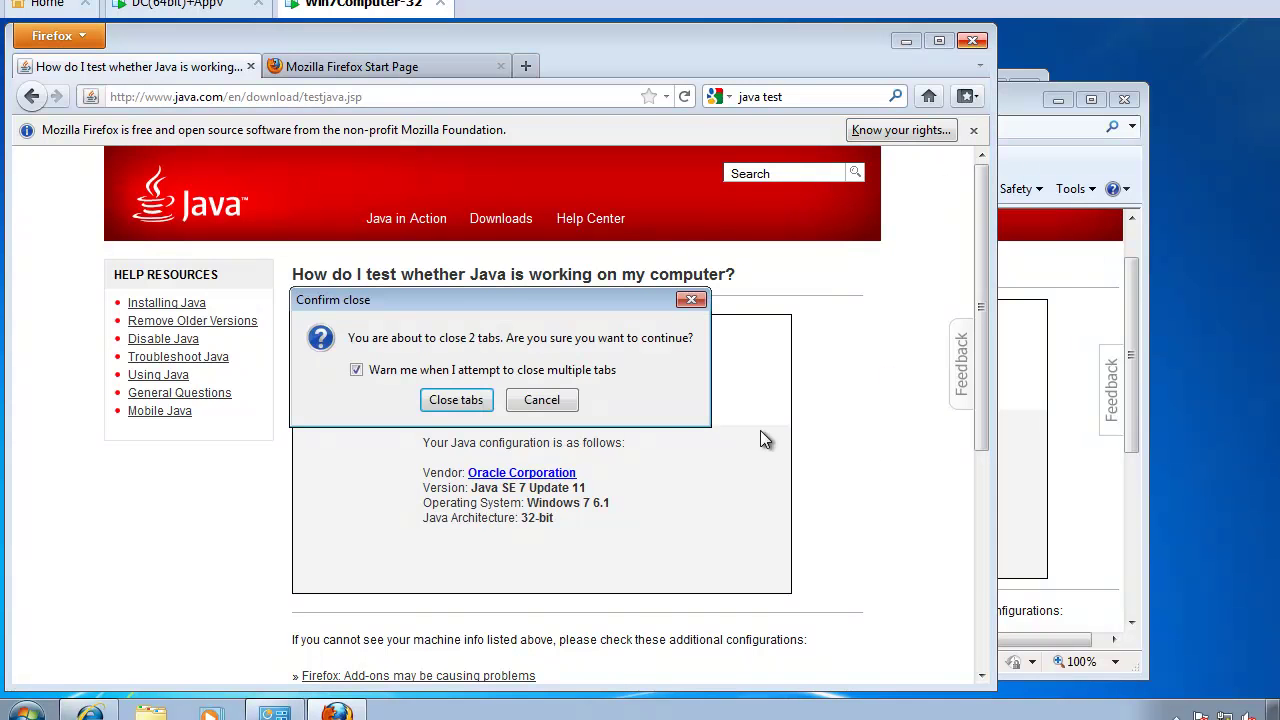
click(452, 399)
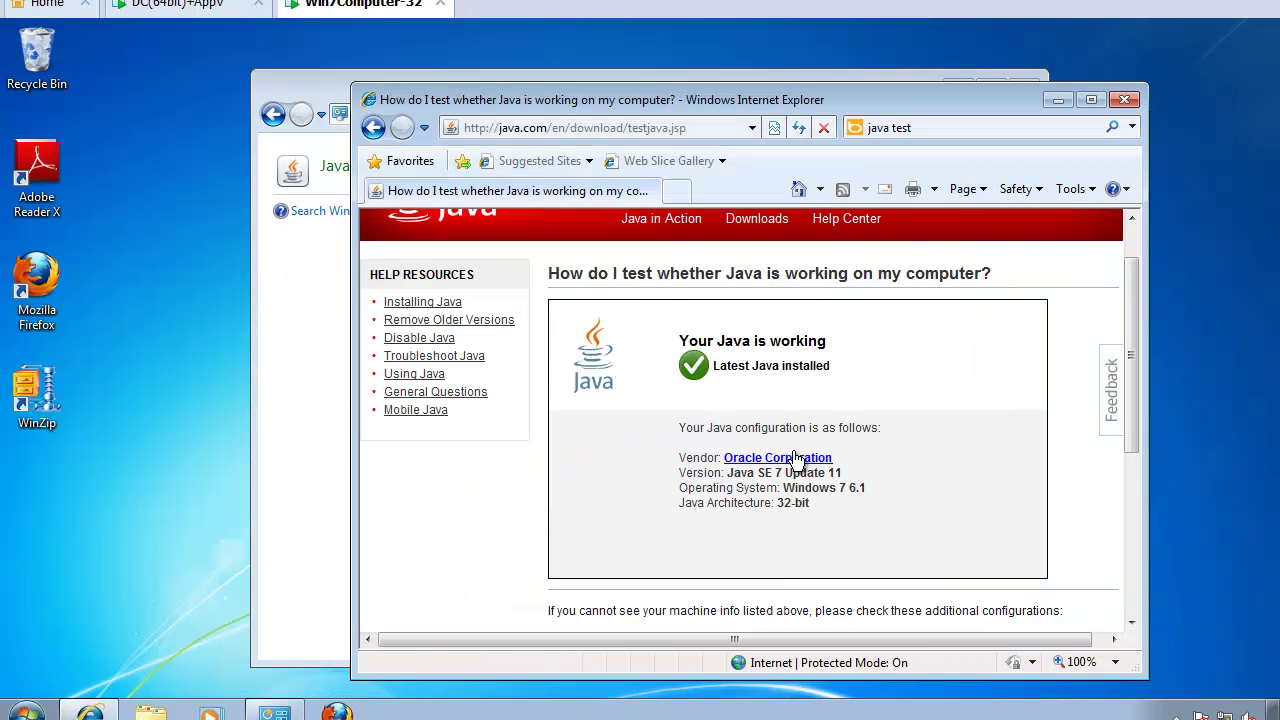
click(1124, 99)
click(1026, 88)
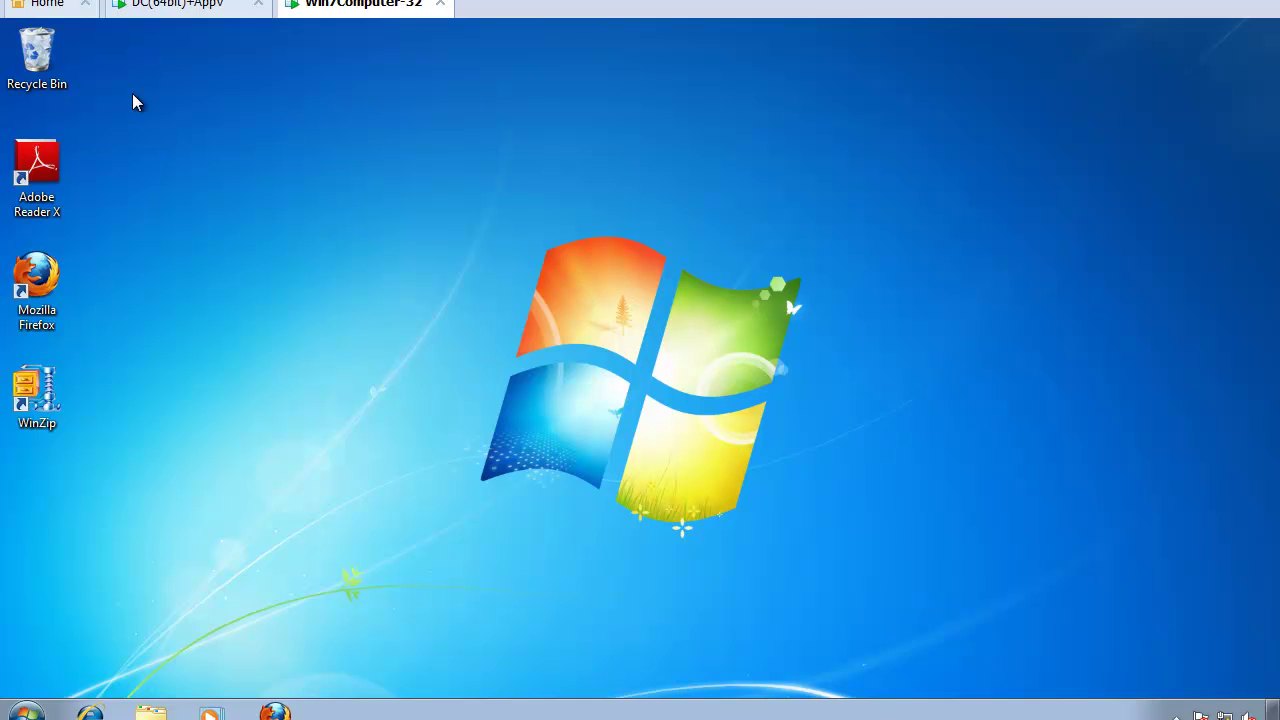
On the DC(64bit)+AppV machine, snap the PreConfigured PolicyPaks folder to the right half of the desktop and browse down to Java
click(170, 8)
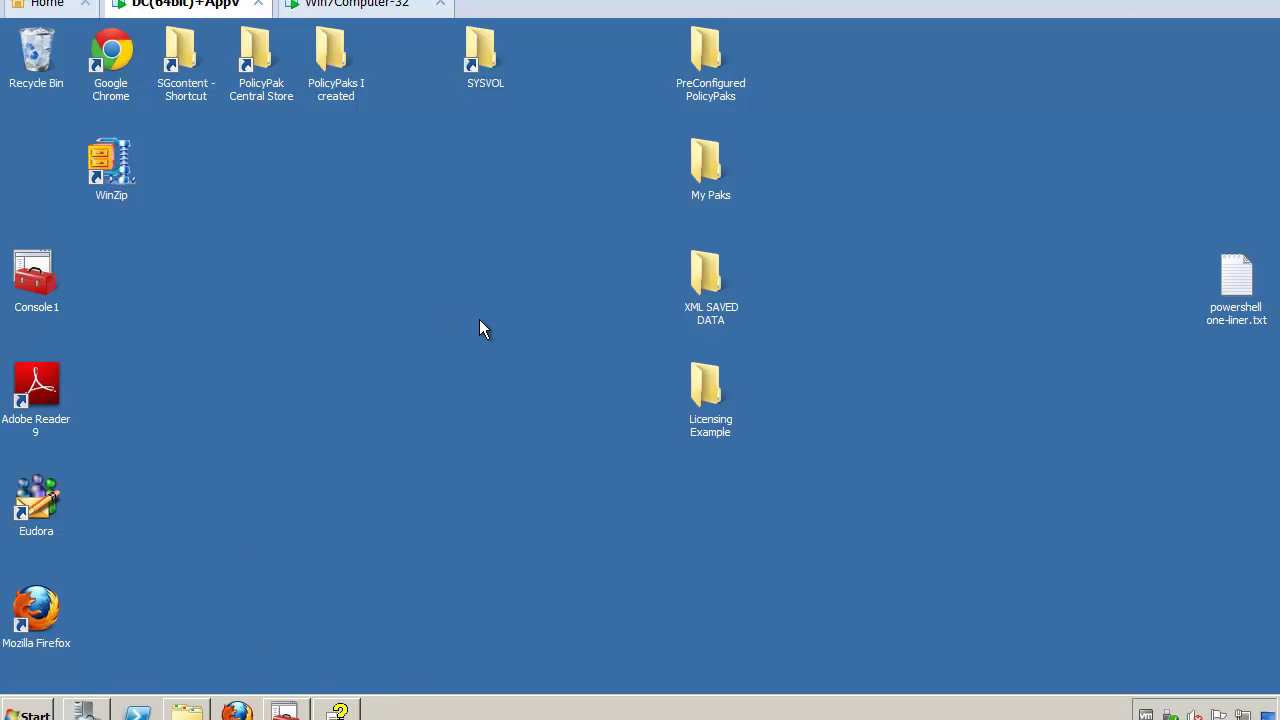
double_click(722, 80)
key(super+Right)
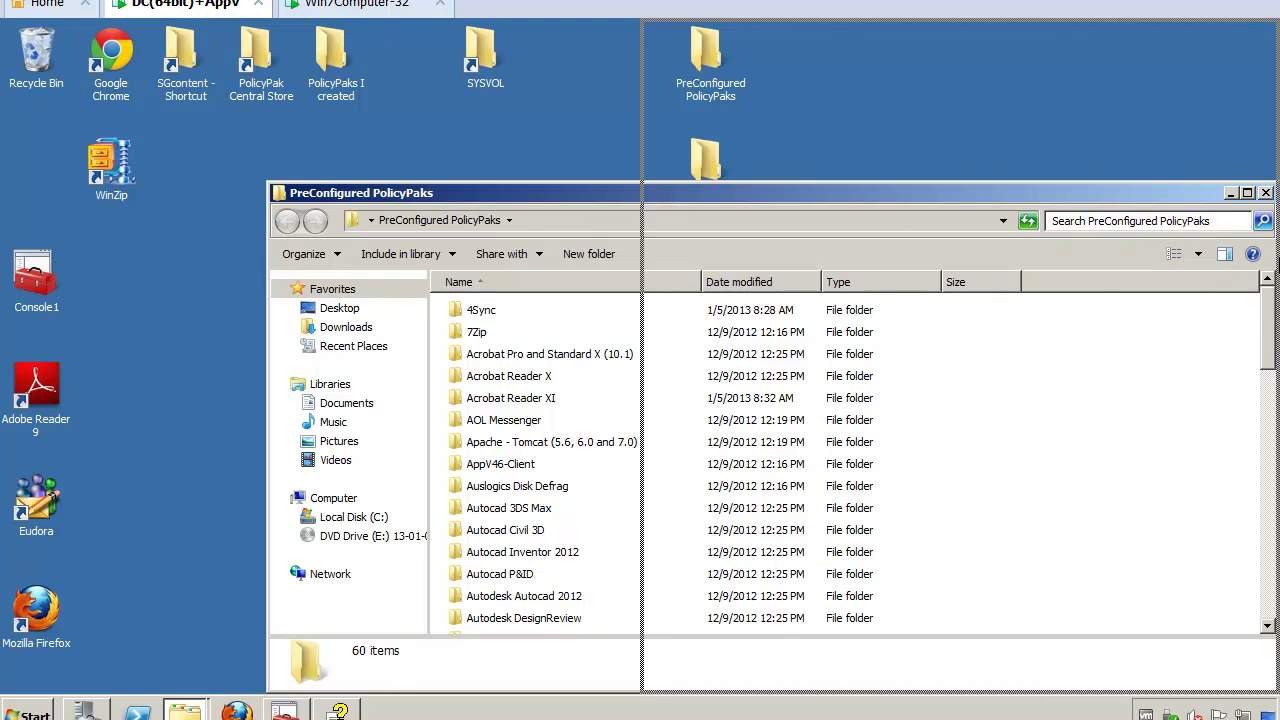
click(949, 368)
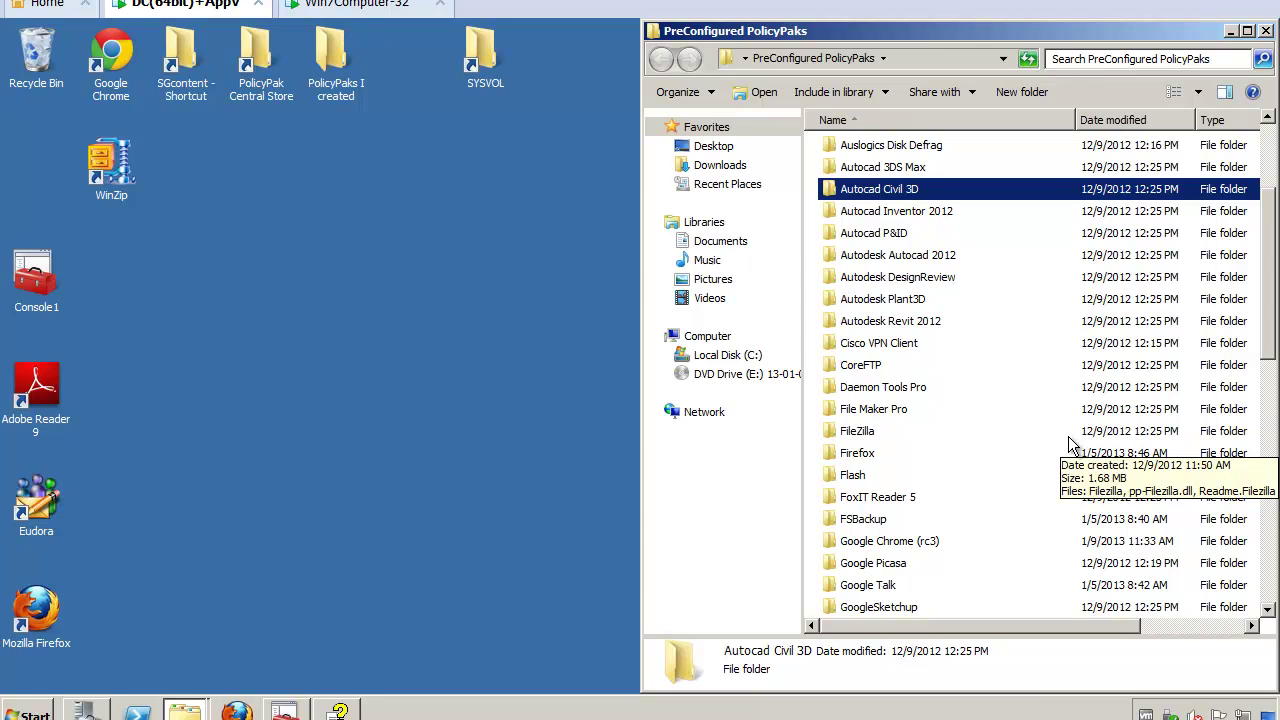
scroll(1069, 444, down, 1)
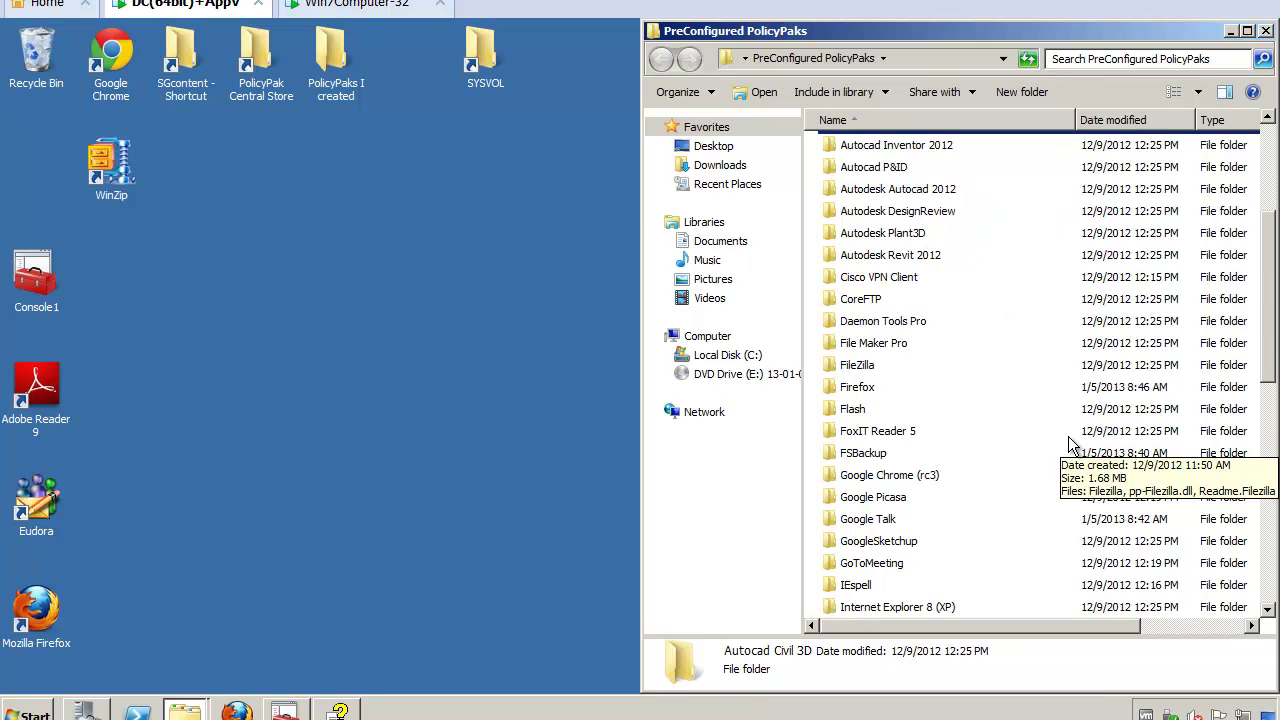
scroll(1069, 444, down, 3)
scroll(1069, 444, down, 2)
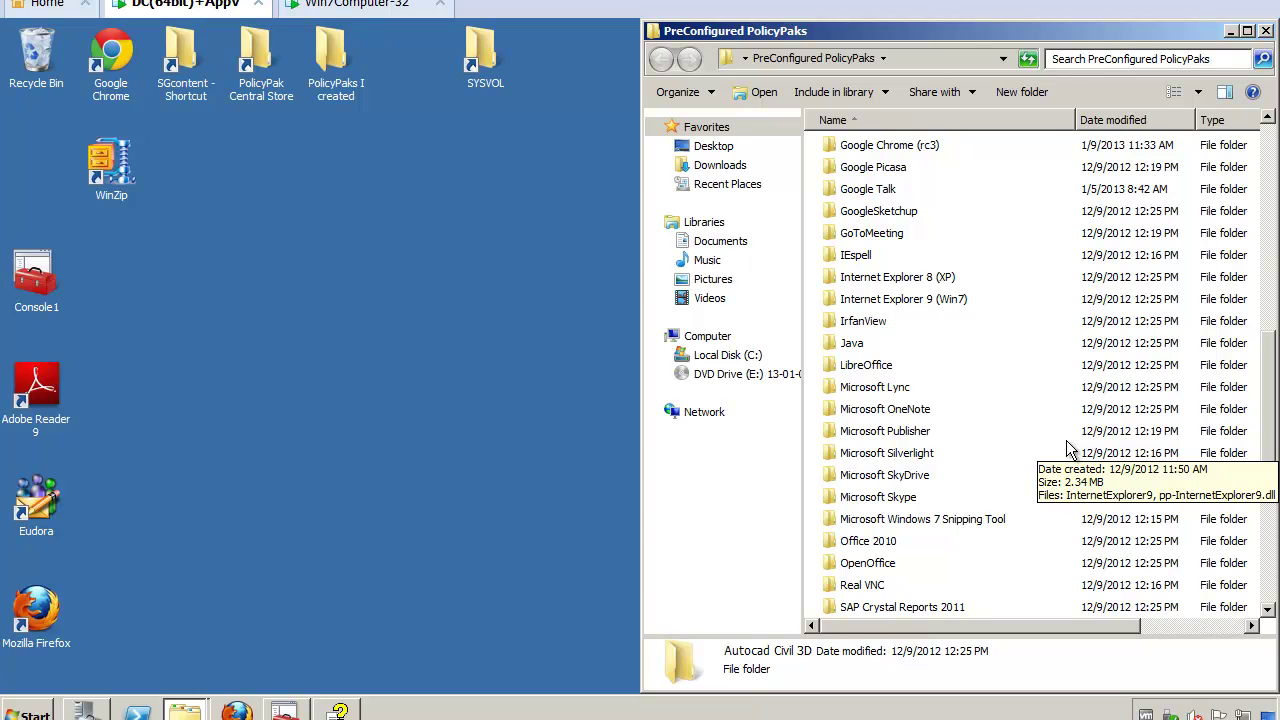
click(258, 319)
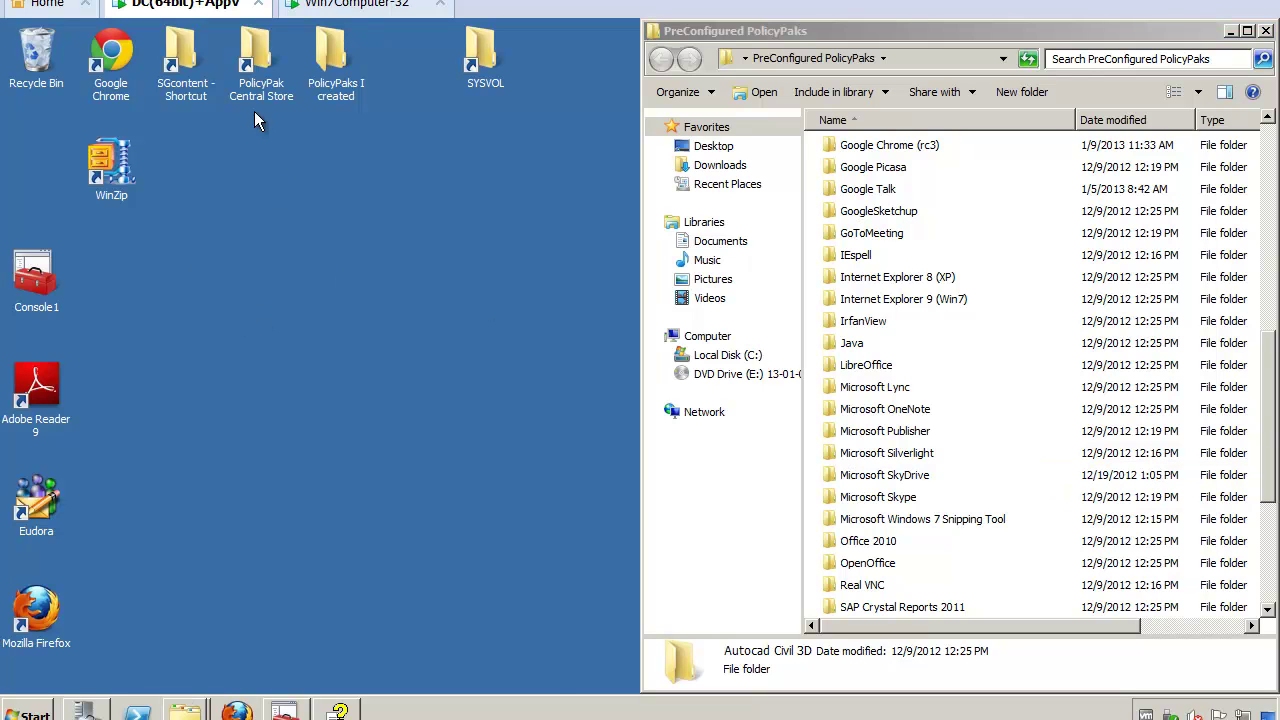
In the Group Policy Management console, create a GPO named "Stop Java Everywhere" linked to the fabrikam.com domain
click(288, 710)
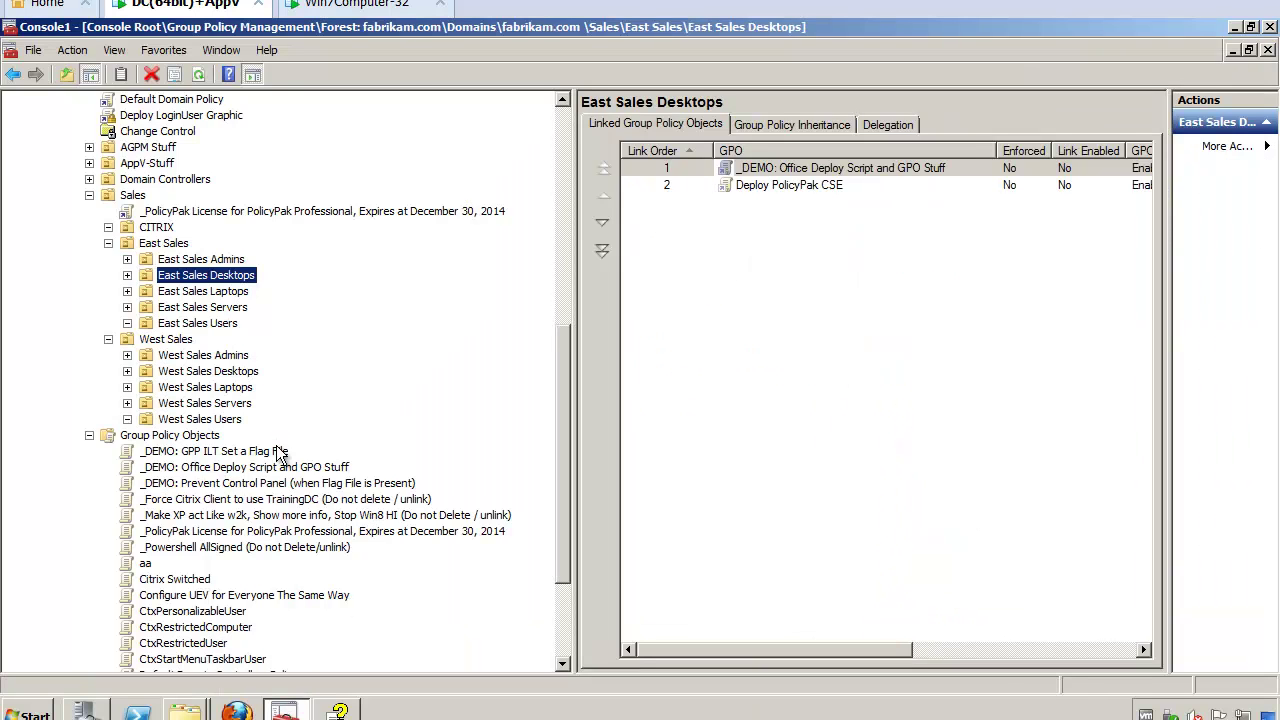
scroll(277, 450, up, 1)
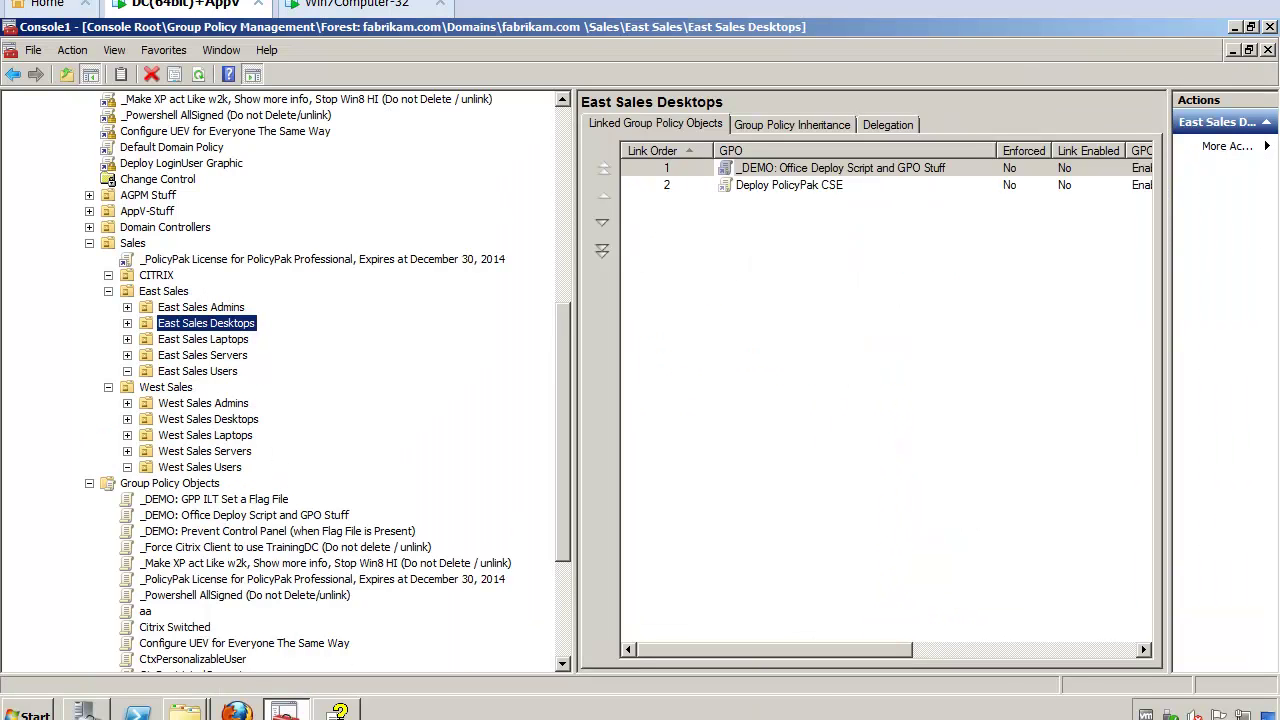
scroll(368, 438, up, 2)
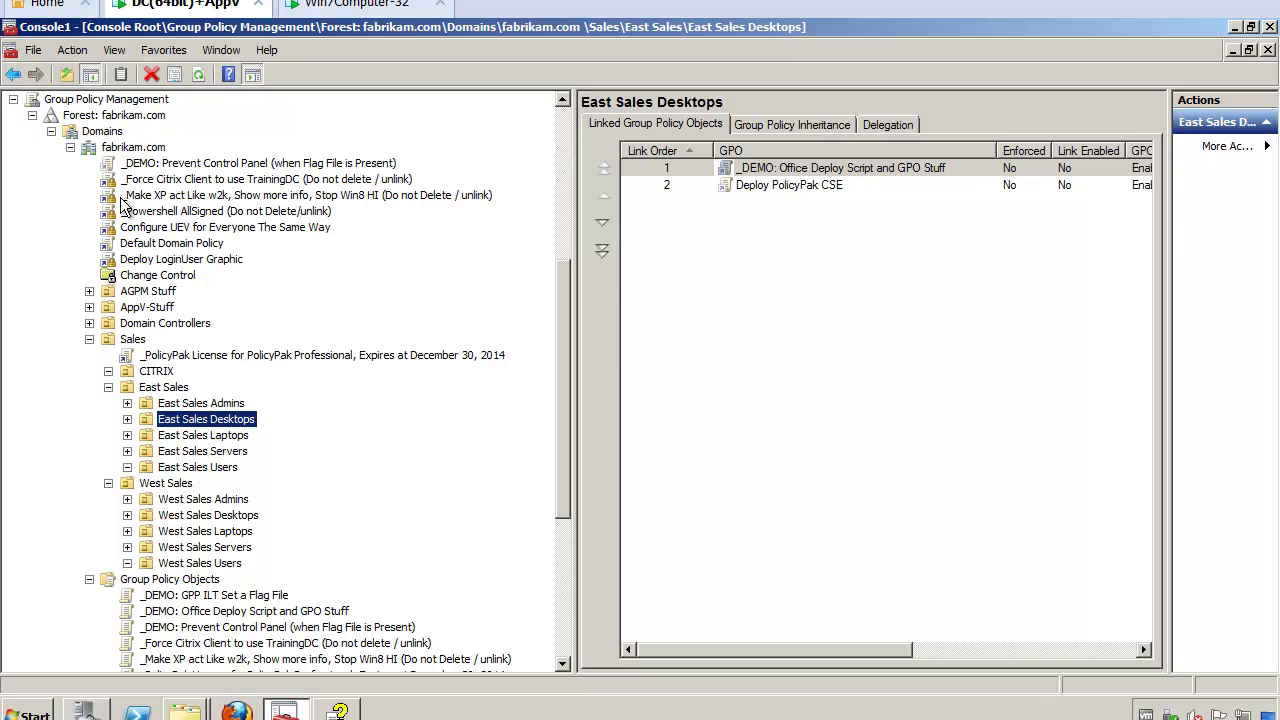
right_click(145, 155)
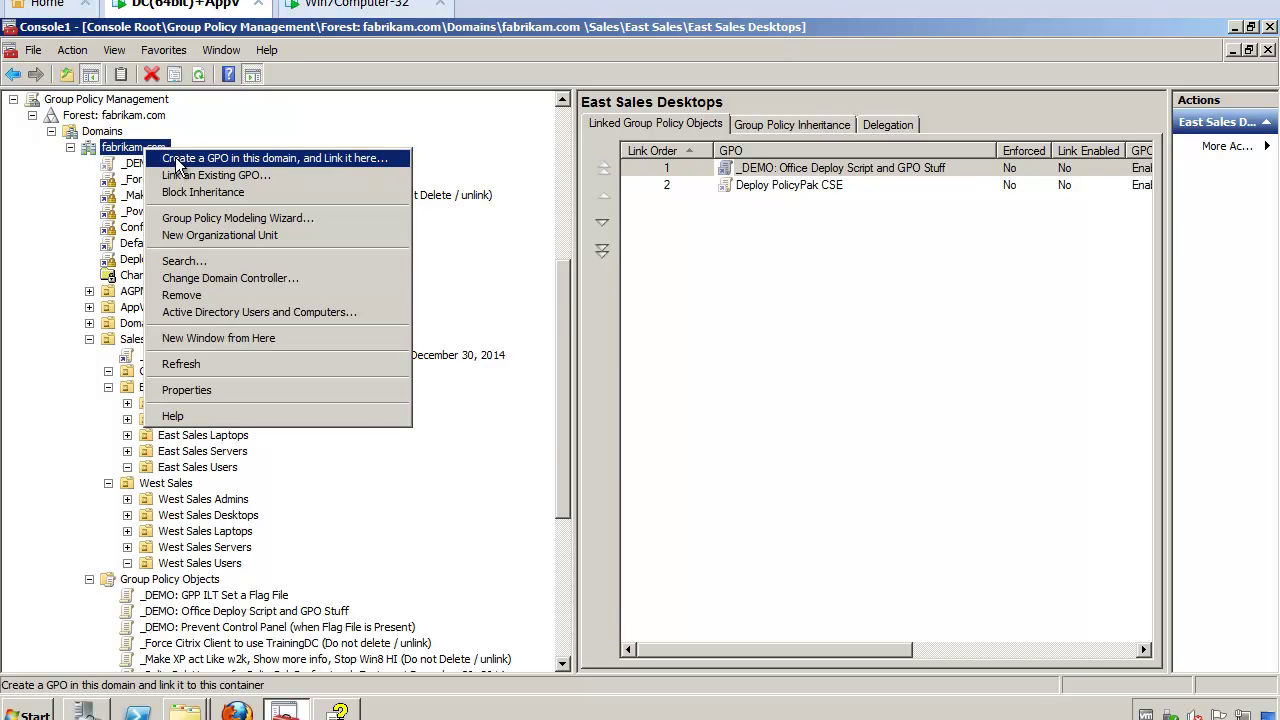
click(175, 157)
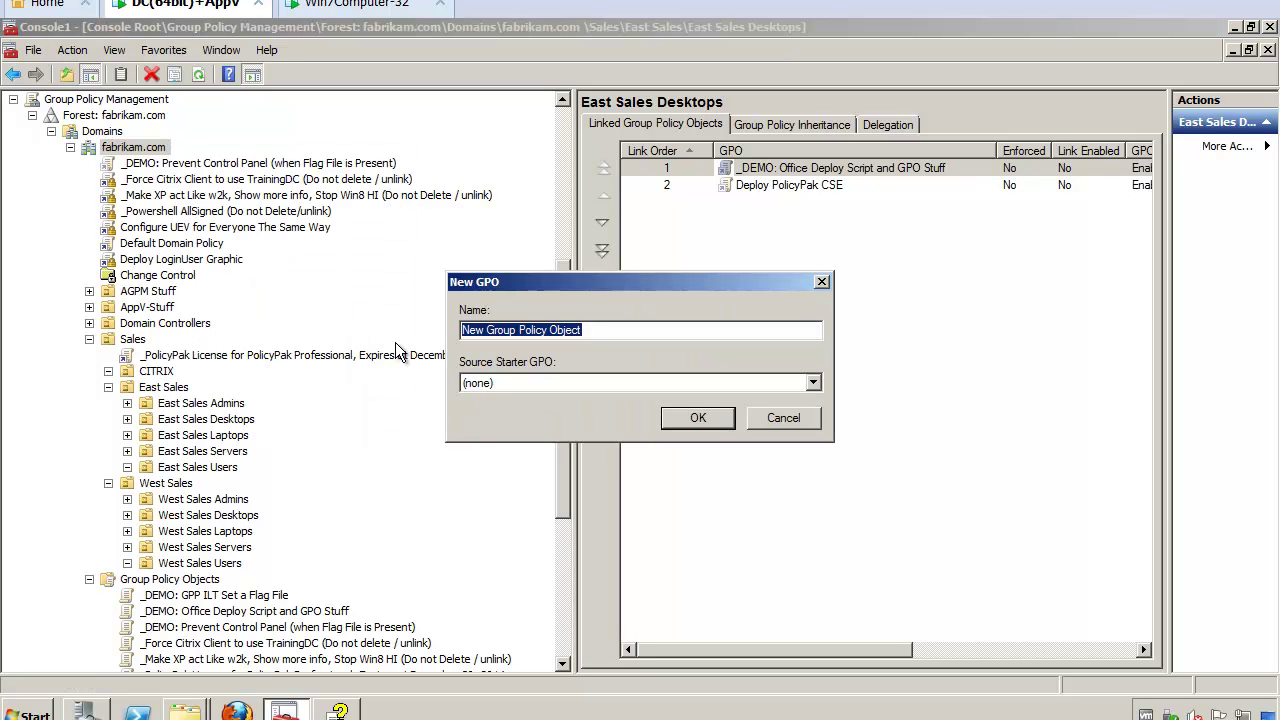
text(Stop Java Everywhe)
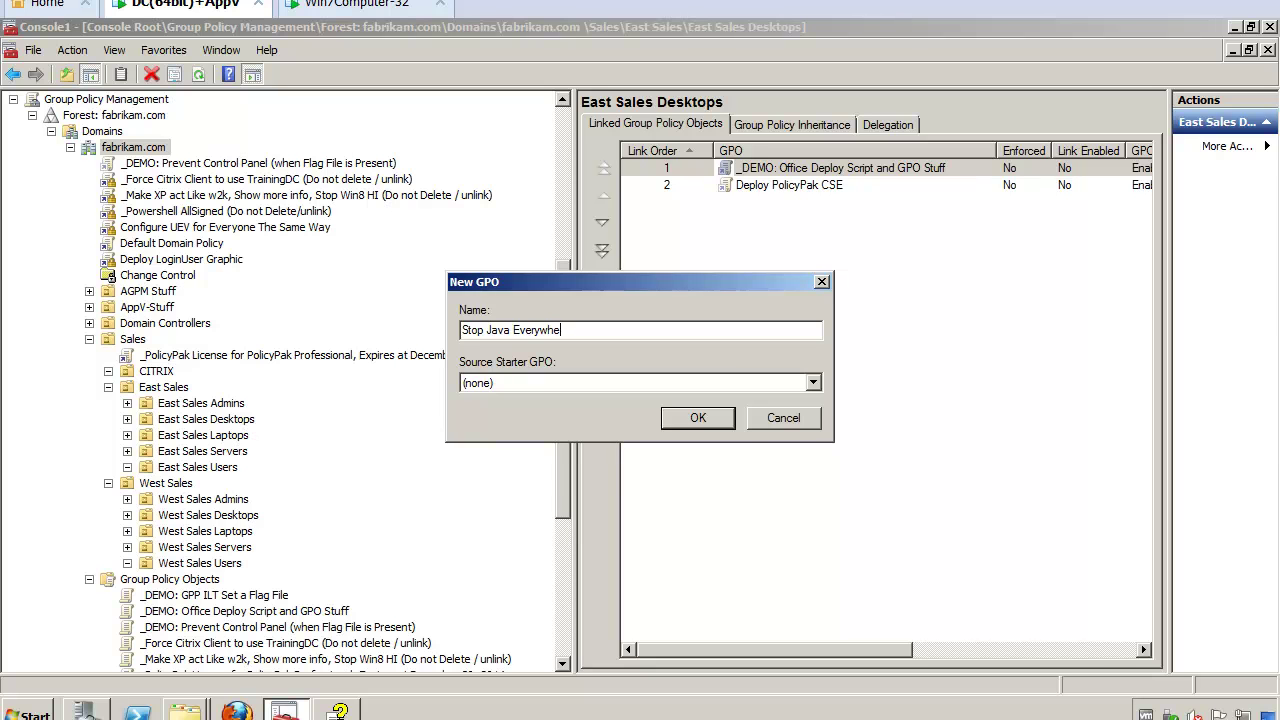
text(re)
key(Return)
Open the "Stop Java Everywhere" GPO for editing and go to the PolicyPak Applications node under Computer Configuration
right_click(213, 300)
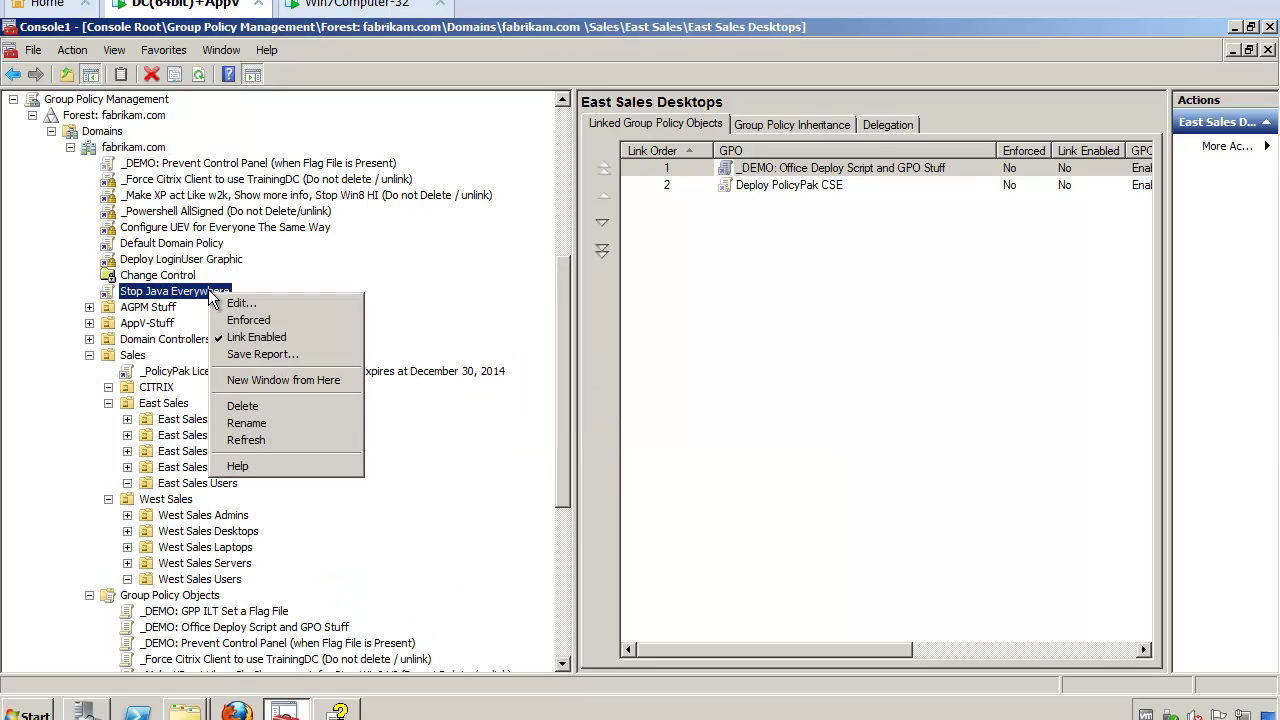
click(227, 303)
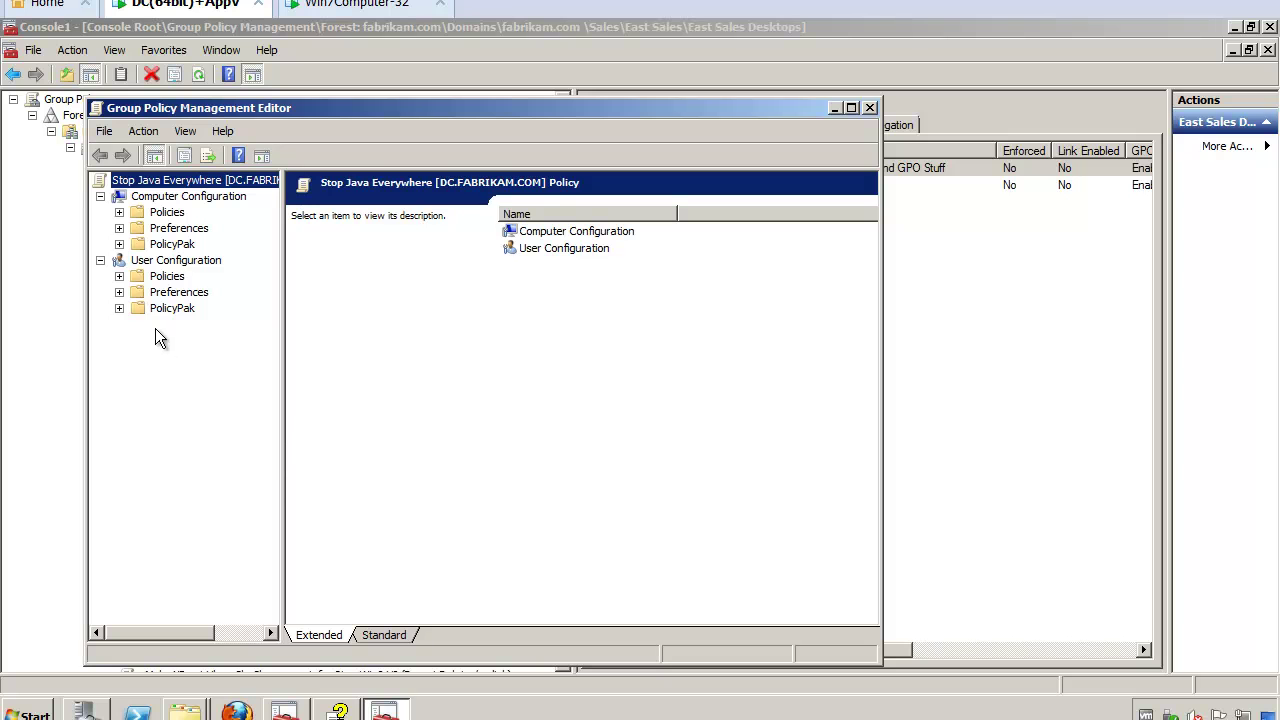
click(119, 244)
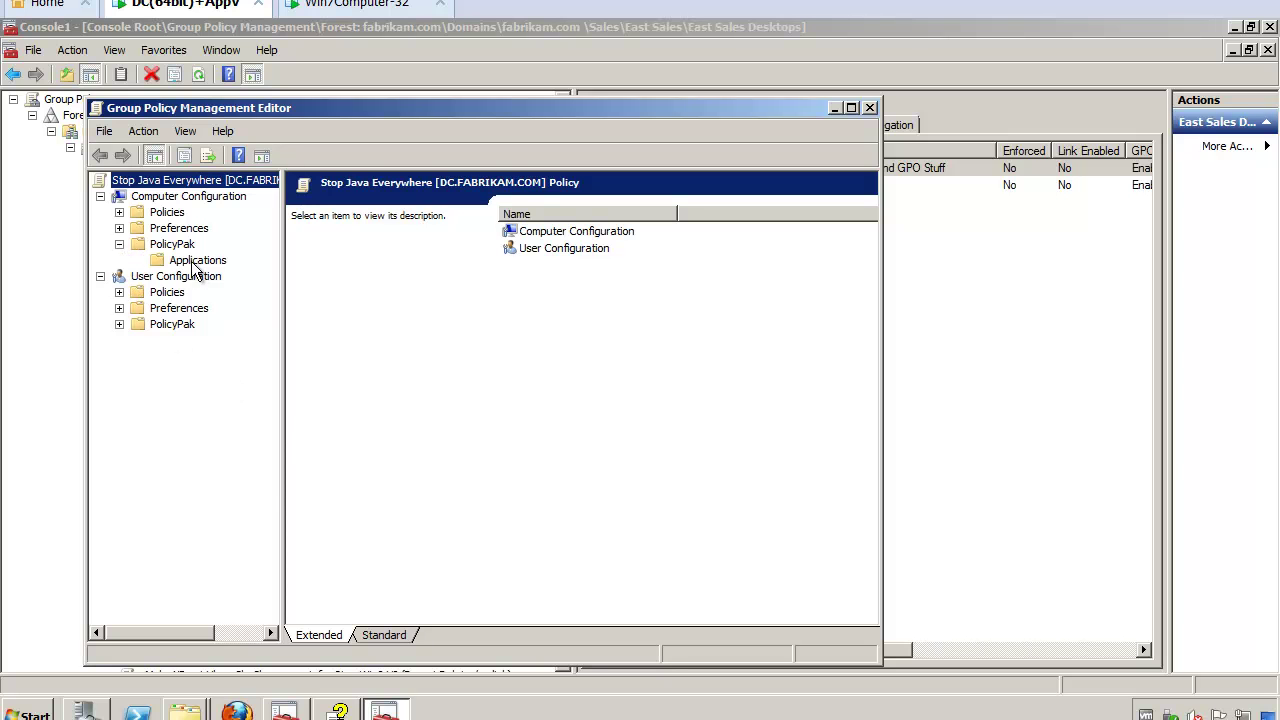
click(197, 260)
Add a new PolicyPak for Java Control Panel (Windows 7) application, using the pp-java (windows7).dll from Local Storage
right_click(203, 266)
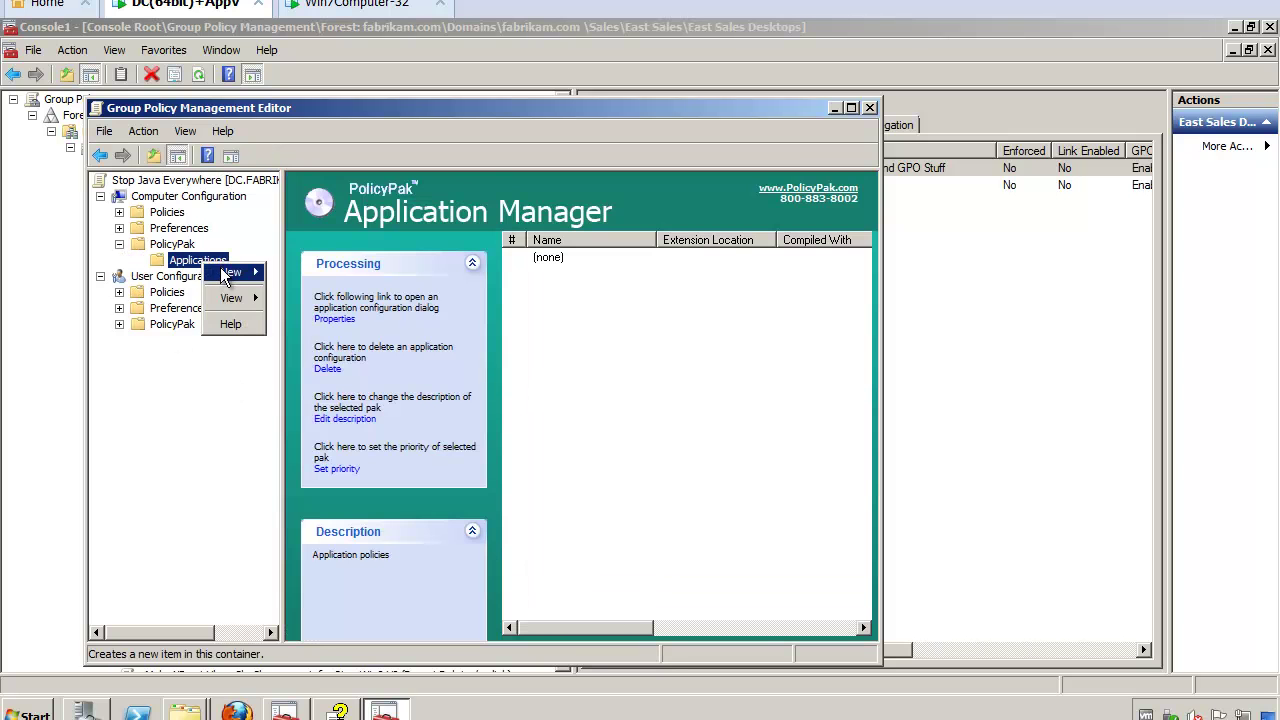
mouse_move(235, 272)
mouse_move(310, 272)
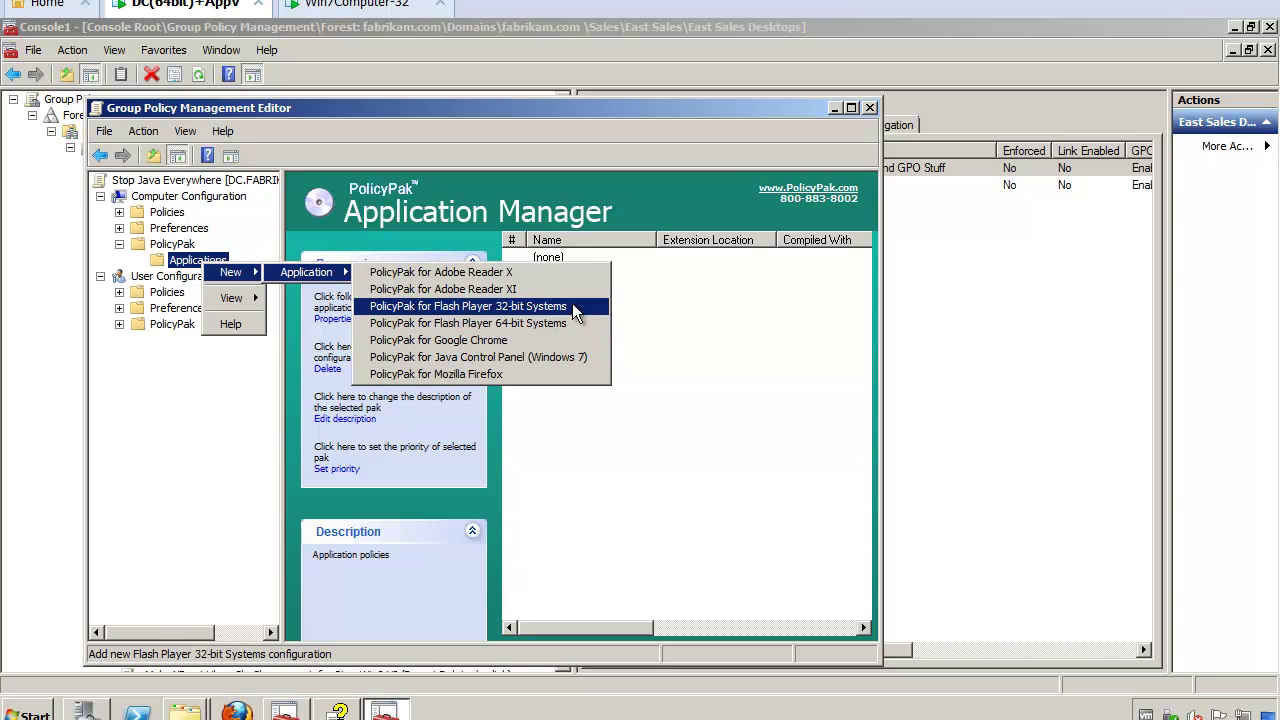
click(570, 364)
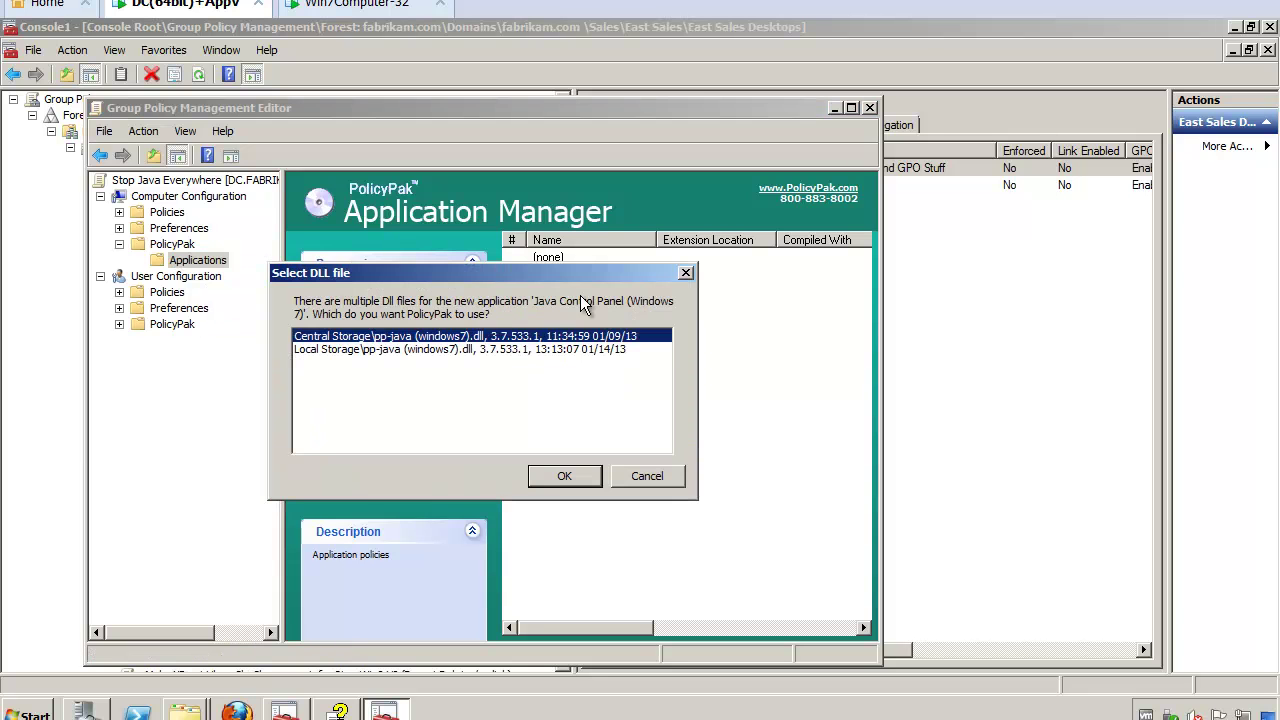
click(471, 356)
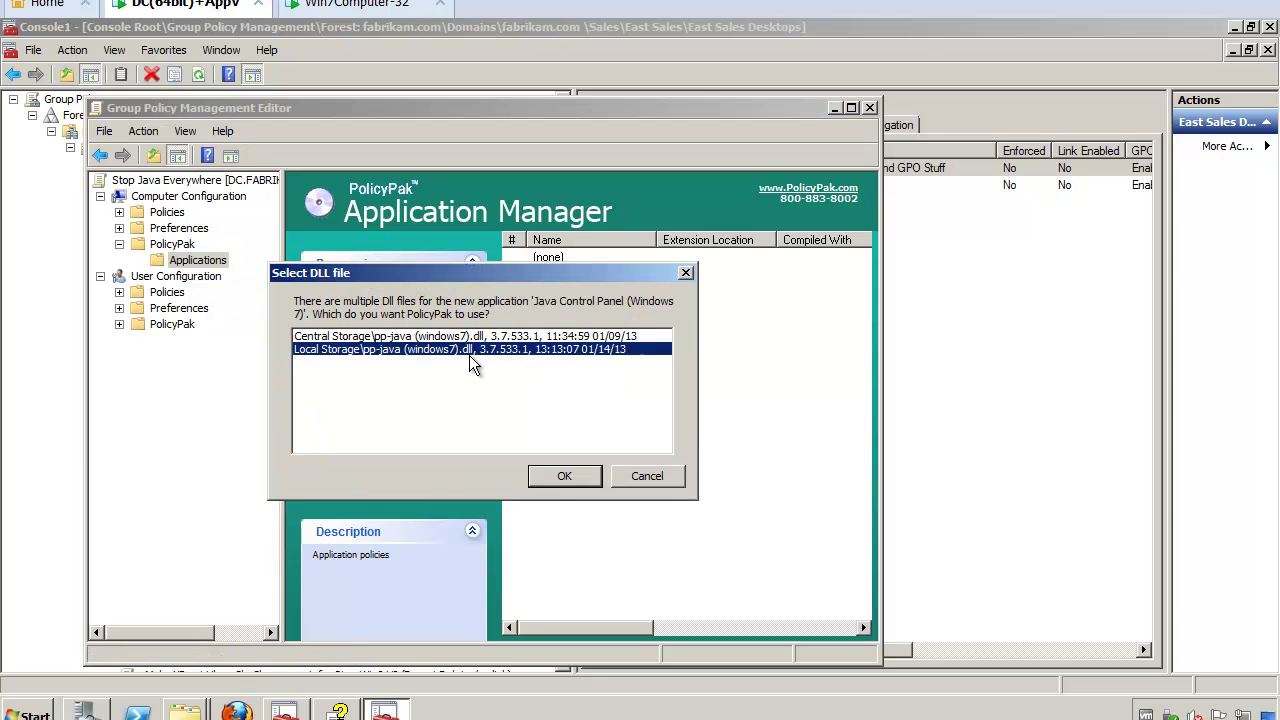
click(565, 478)
Open the new Java Control Panel (Windows 7) entry and look through its Java, Security, Advanced, Advanced 2 and Updates settings
double_click(580, 257)
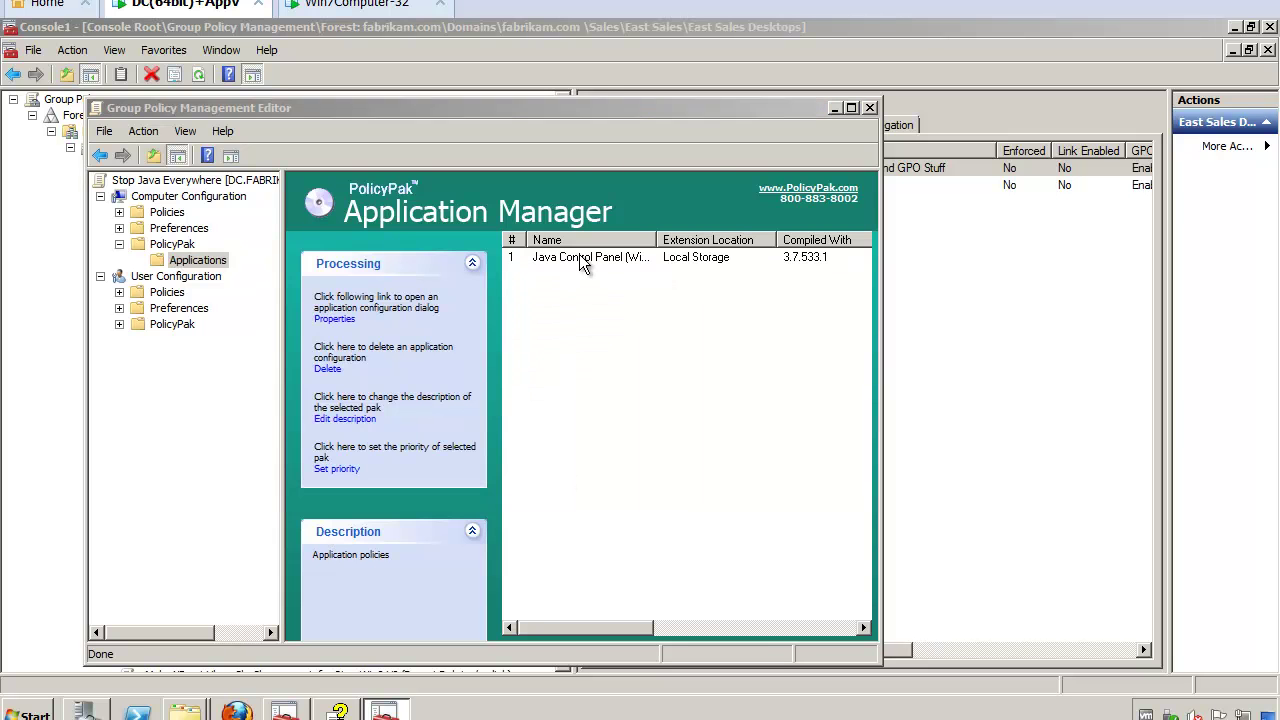
drag(436, 118, 589, 114)
click(403, 168)
click(495, 167)
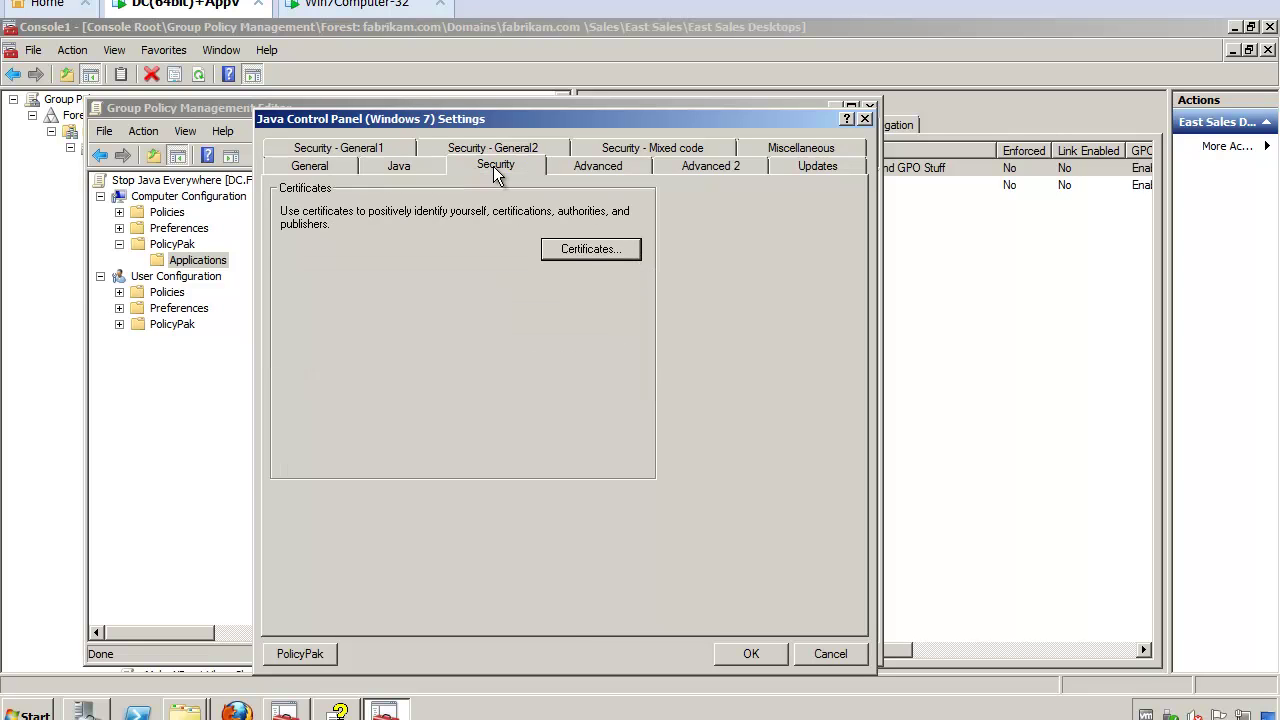
click(590, 169)
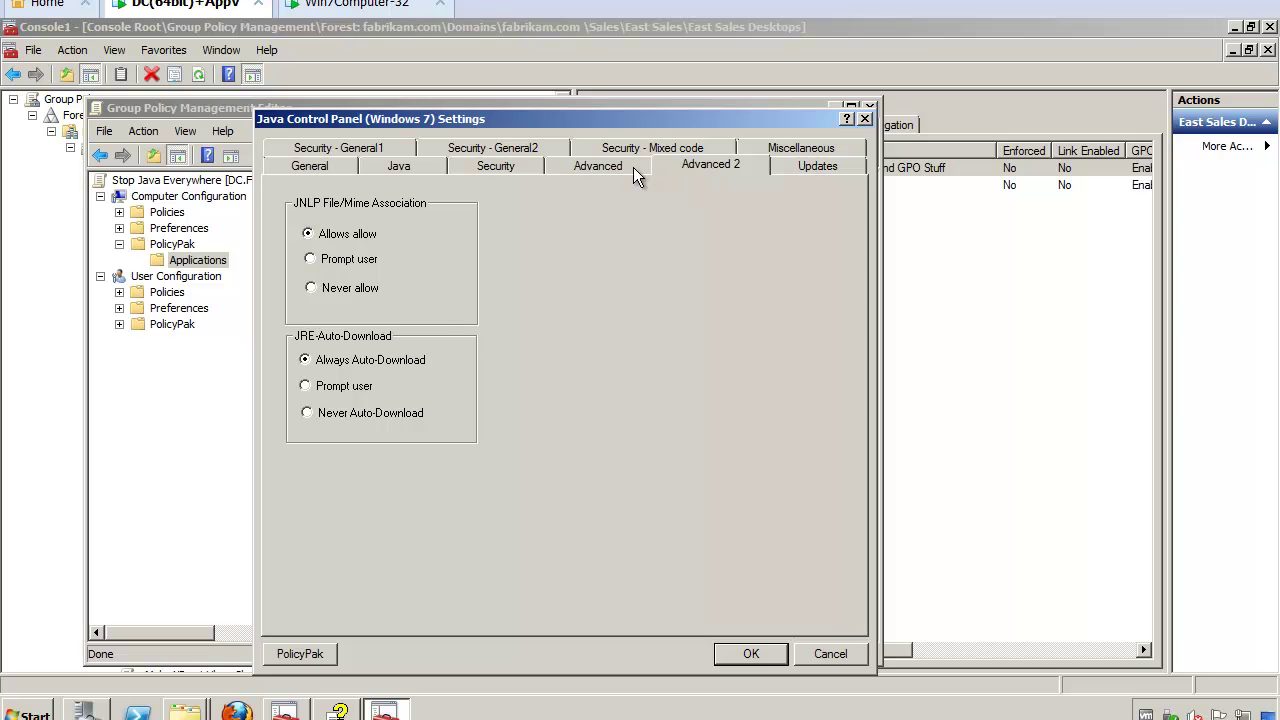
click(800, 168)
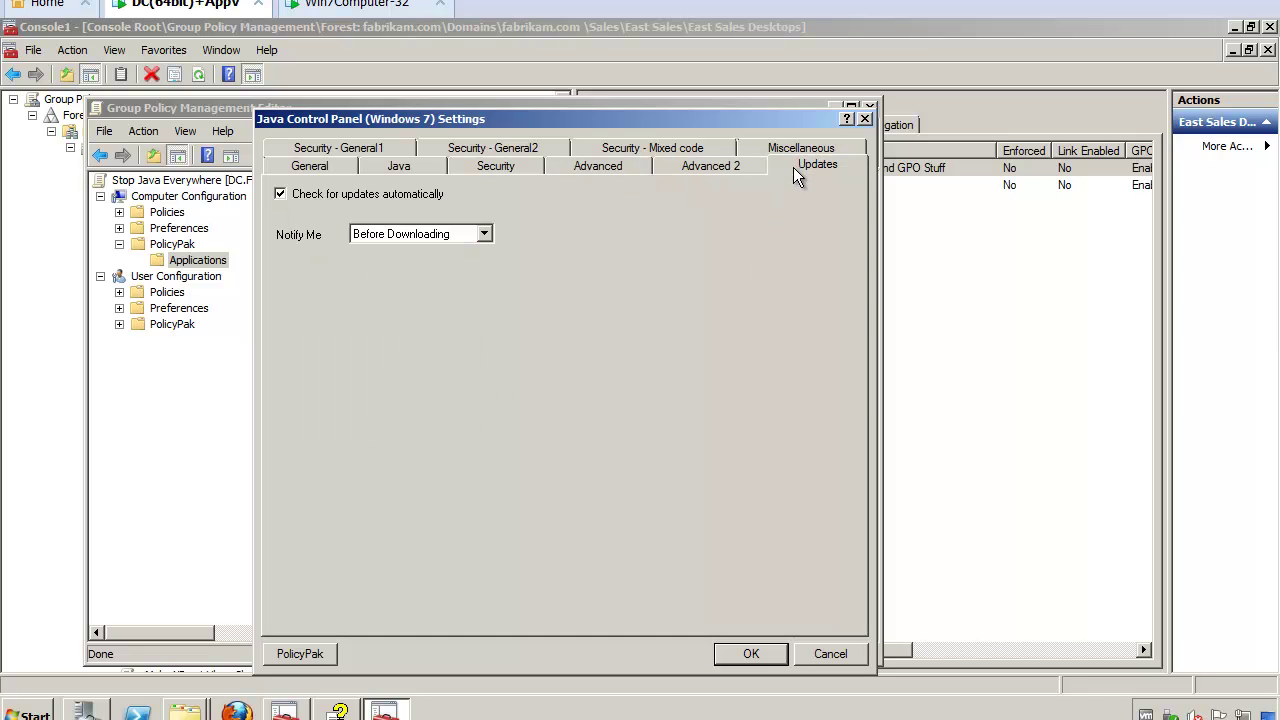
Configure the Enable Java 0 and Enable Java 1 settings under Miscellaneous to turn off the installed Java versions
click(787, 152)
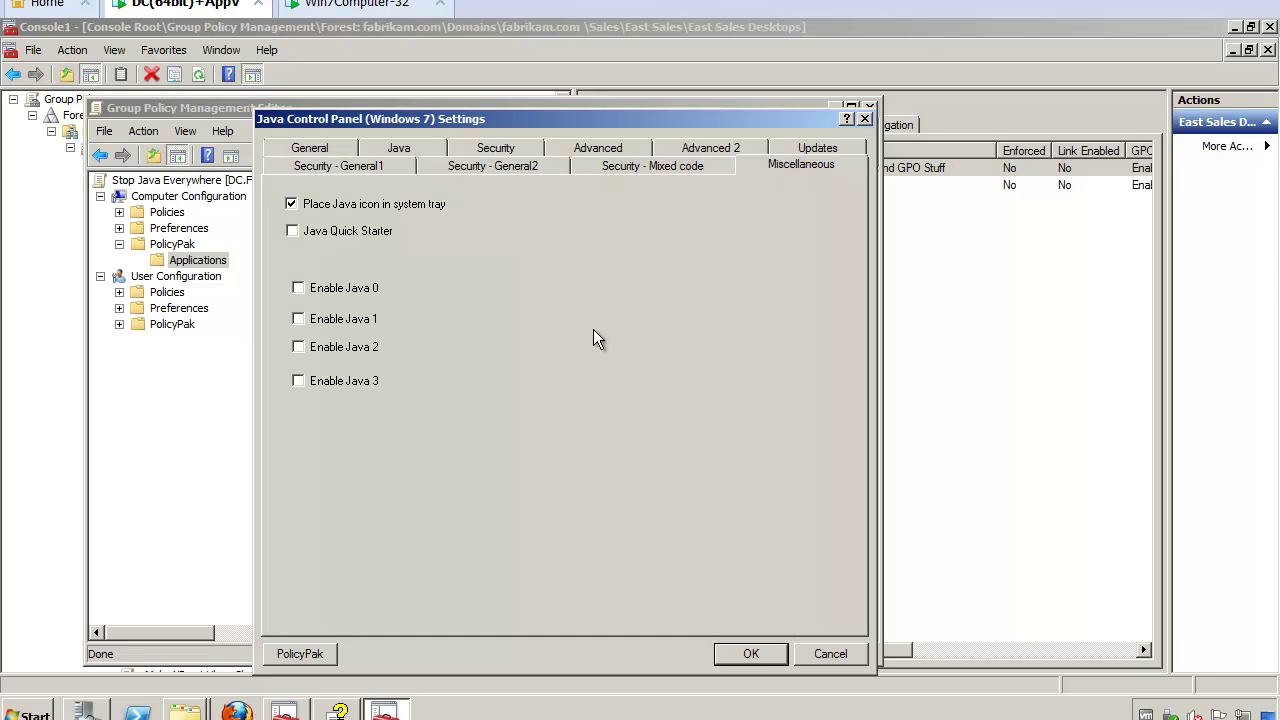
click(340, 298)
click(348, 321)
click(353, 326)
In the Advanced settings, set Shortcut Creation to Never allow and lock it down using the system-wide config file
click(500, 148)
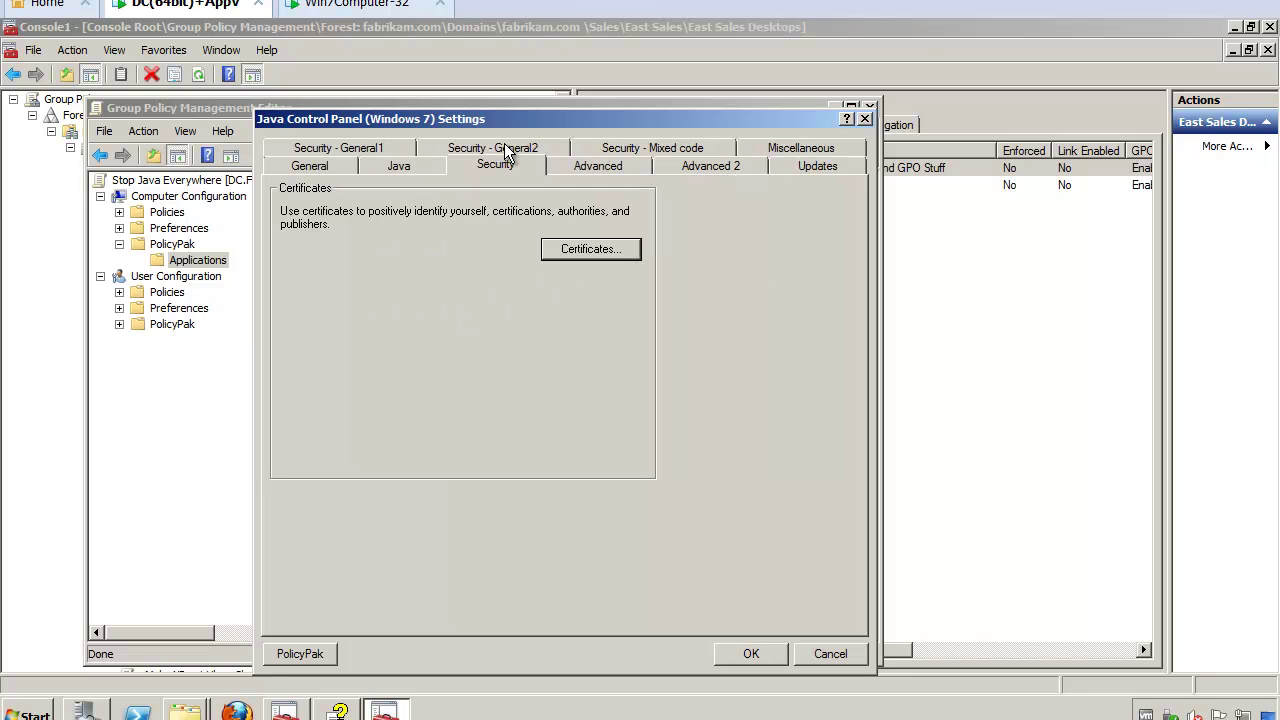
click(340, 172)
click(389, 156)
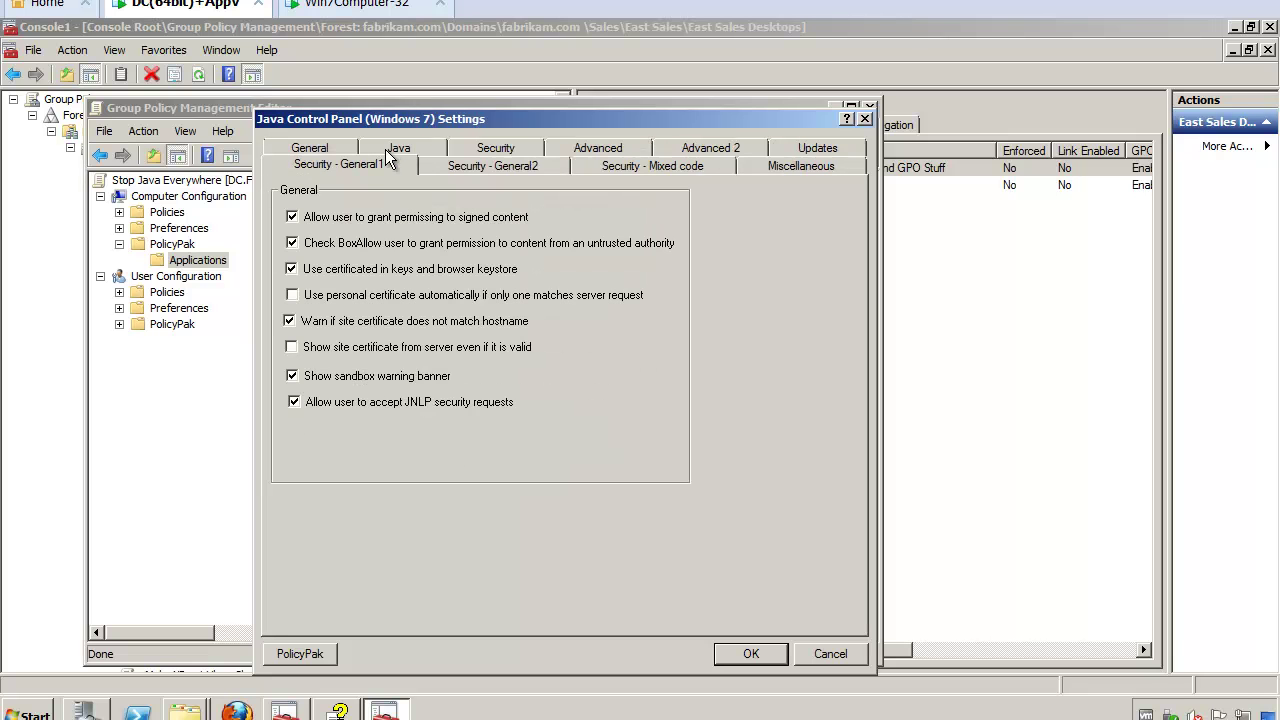
click(592, 152)
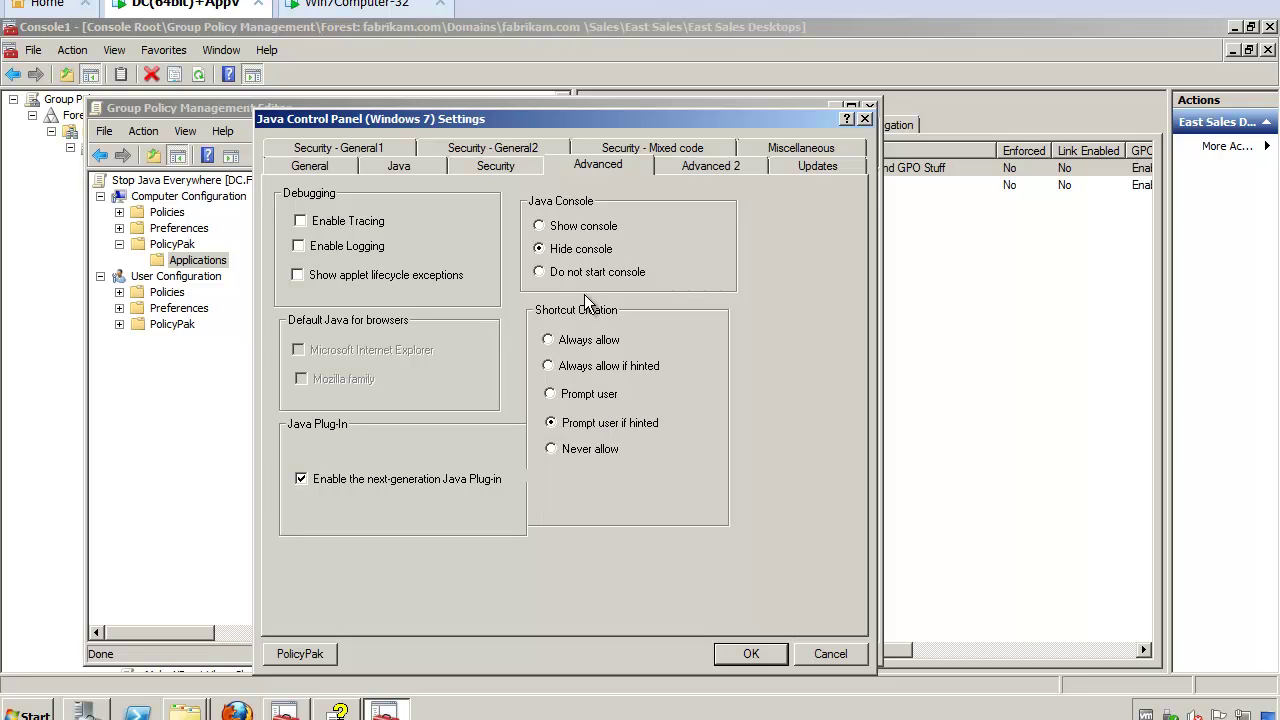
click(561, 451)
right_click(561, 451)
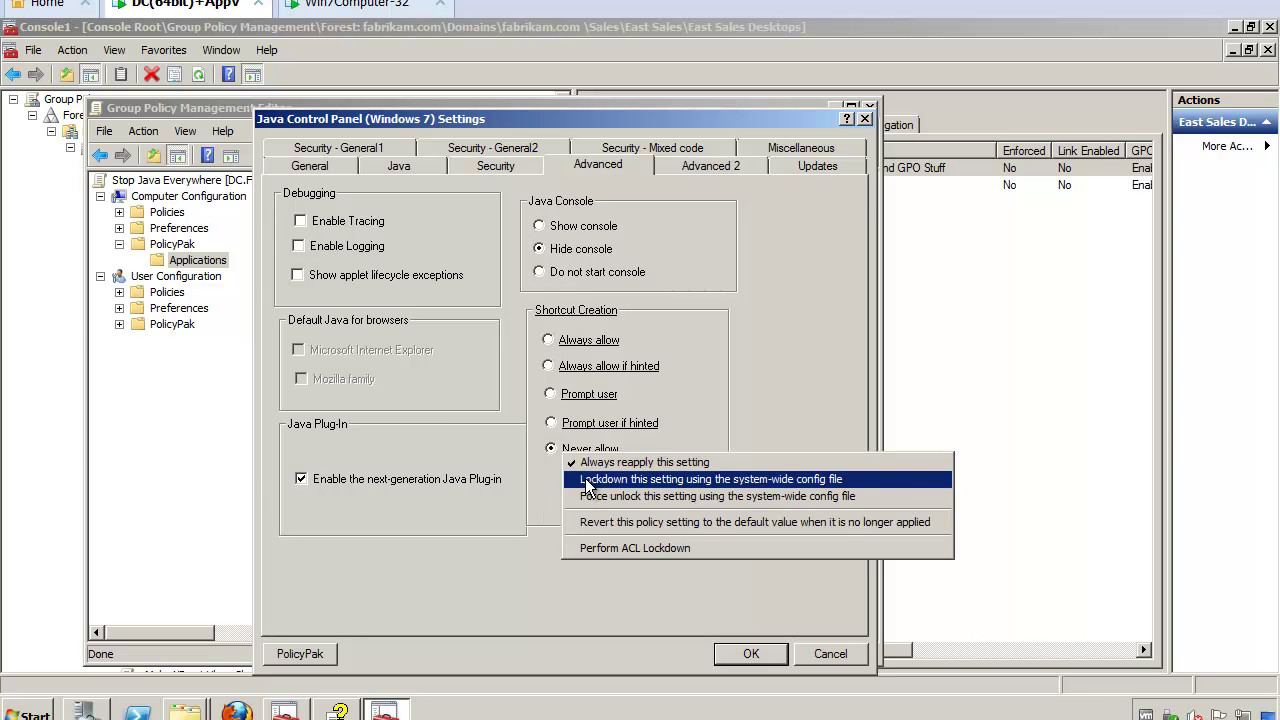
click(586, 480)
Set Java Console to Do not start console, lock it down using the system-wide config file, and accept the Java settings
click(588, 276)
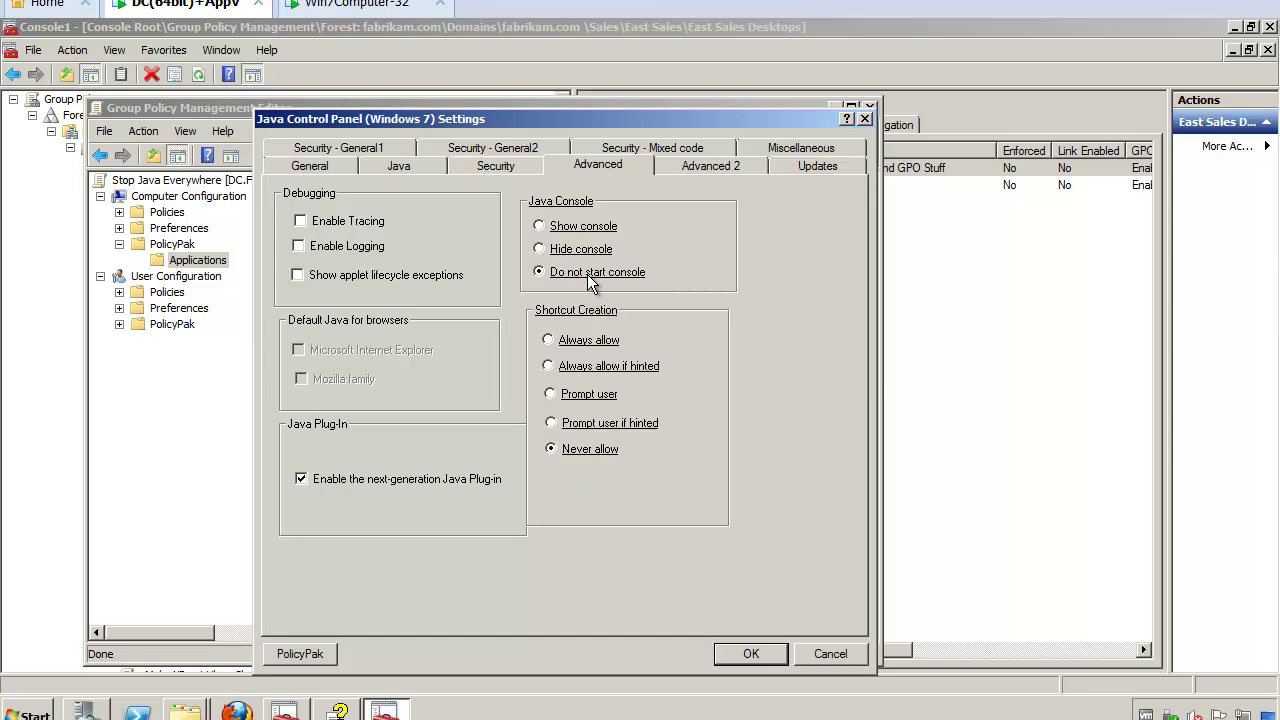
right_click(589, 280)
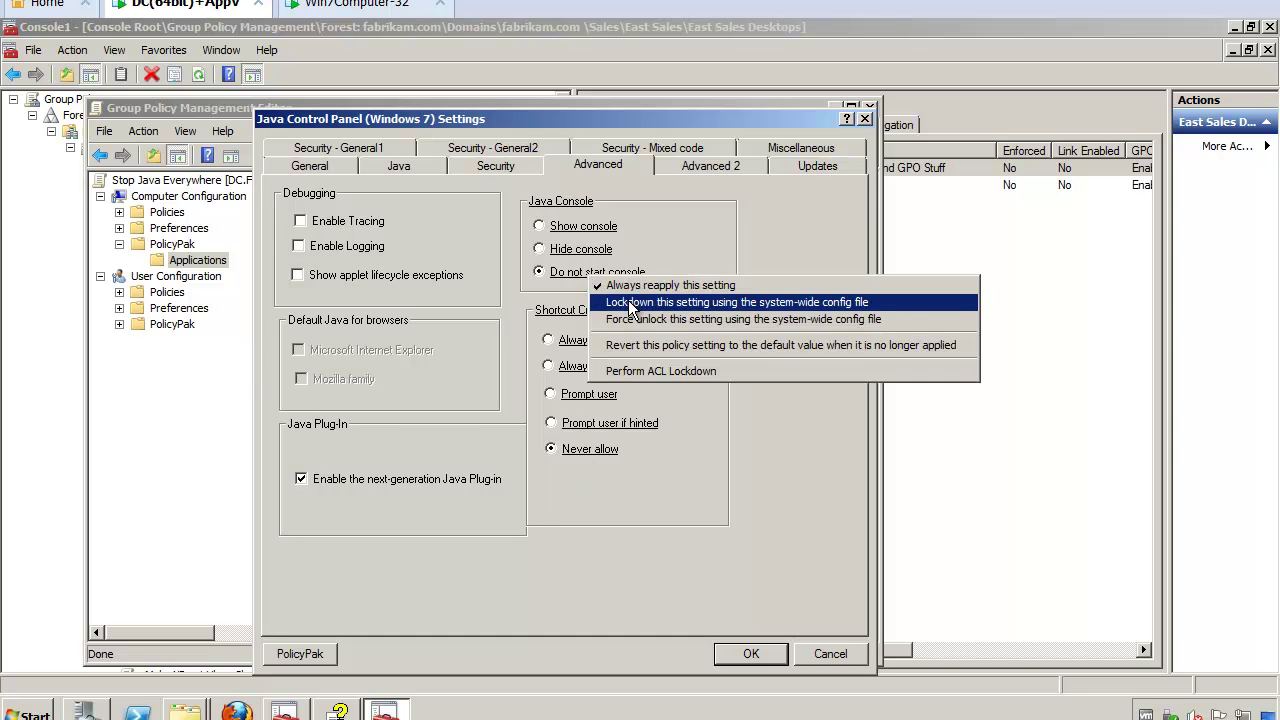
click(628, 300)
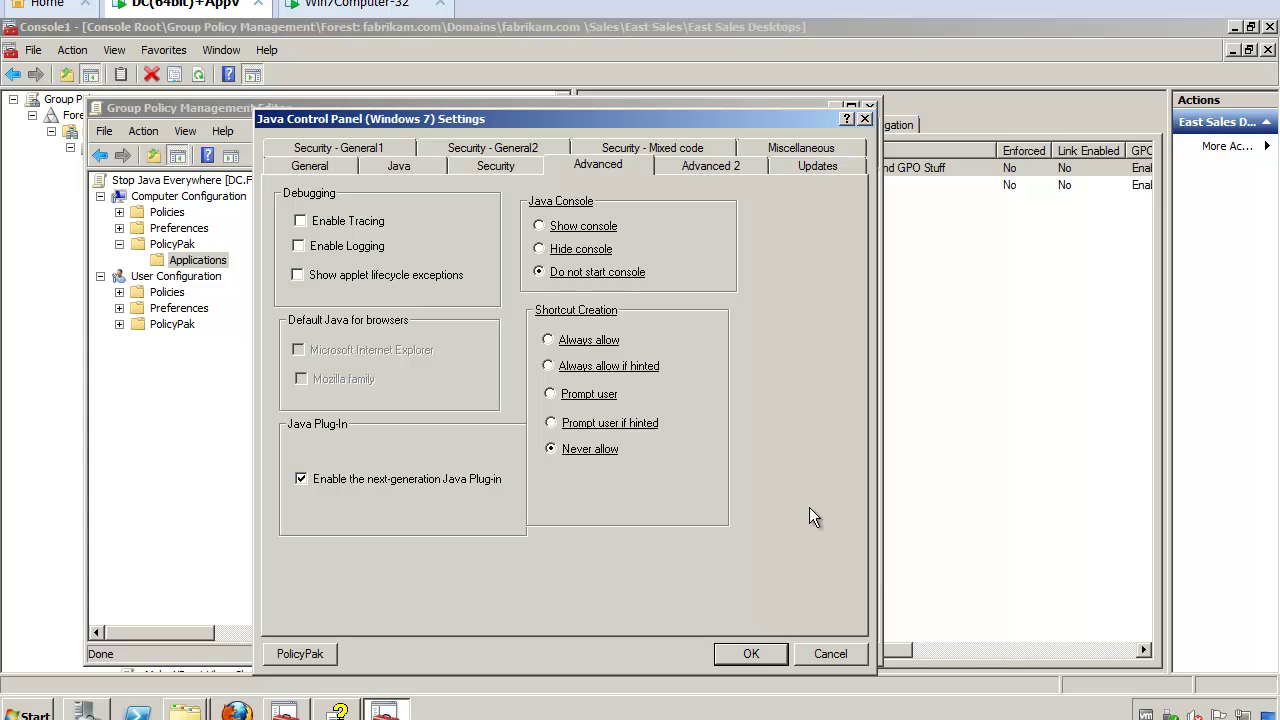
click(738, 653)
Switch to the Win7Computer-32 machine and run gpupdate in a command prompt
click(370, 6)
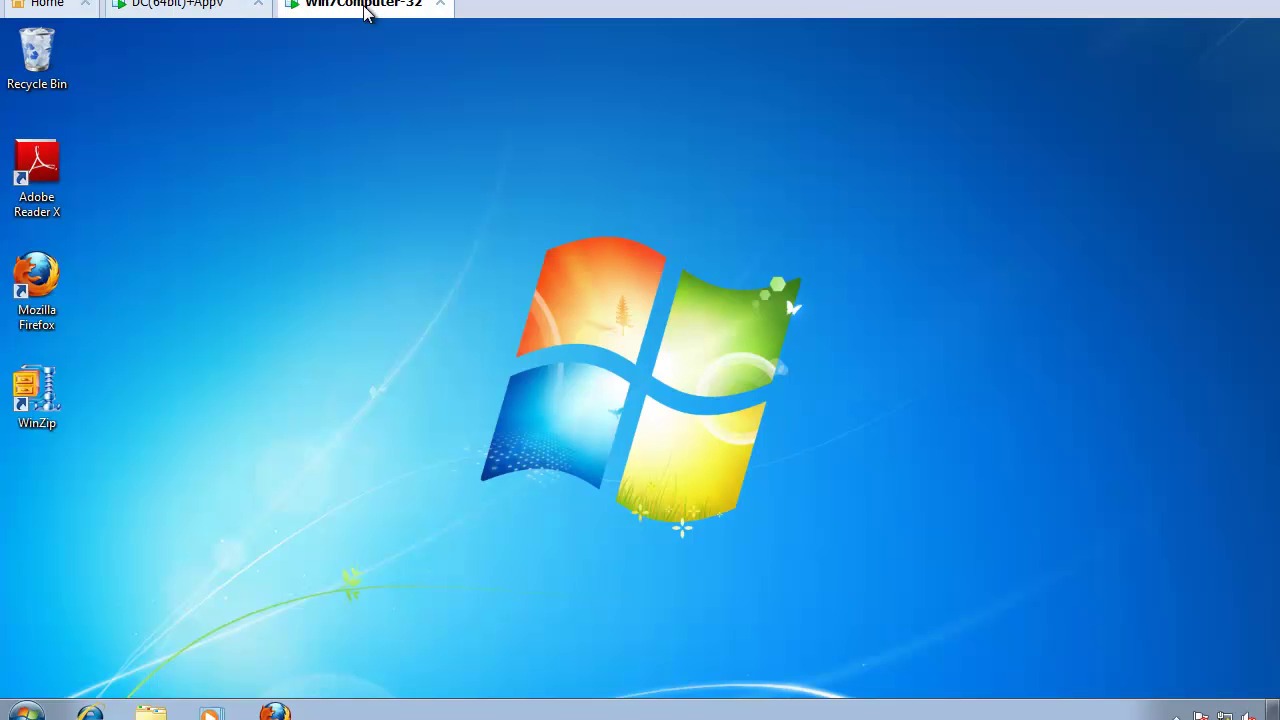
key(super)
text(cmd)
key(Return)
text(gpupdate)
key(Return)
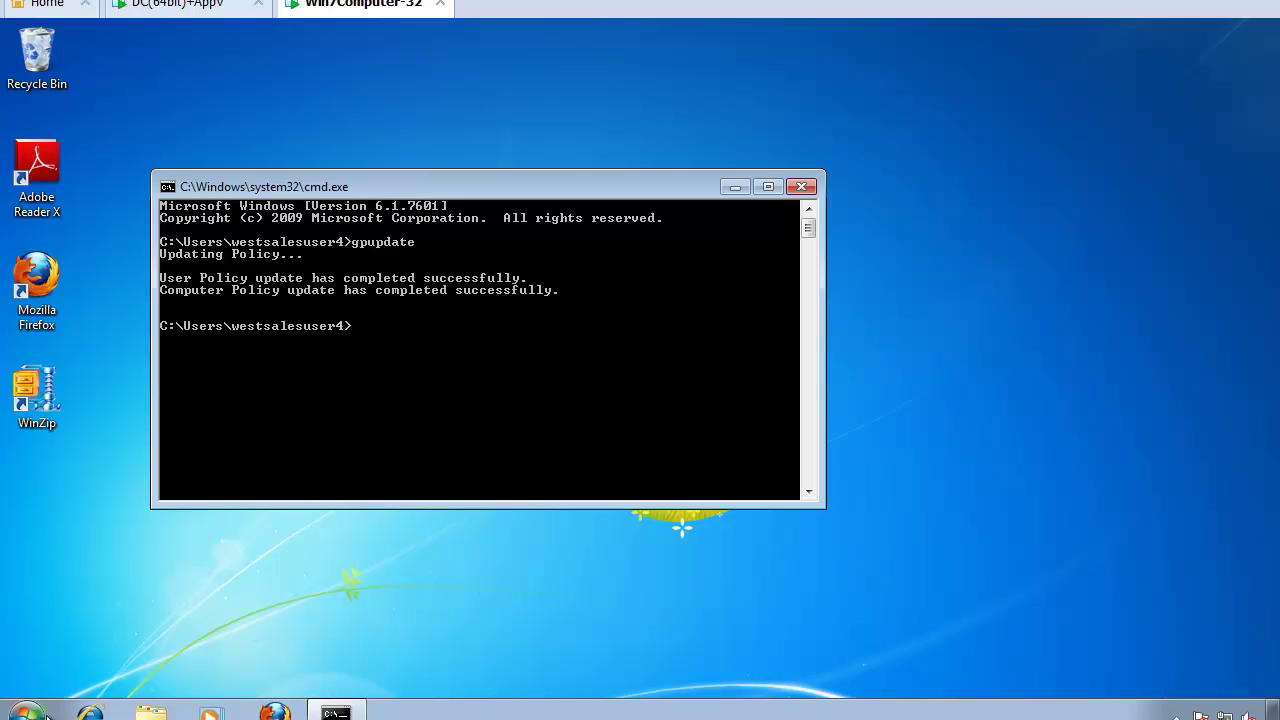
Find Java in the Windows Control Panel with a "java" search and open the Java Control Panel's Advanced settings
key(super)
click(320, 522)
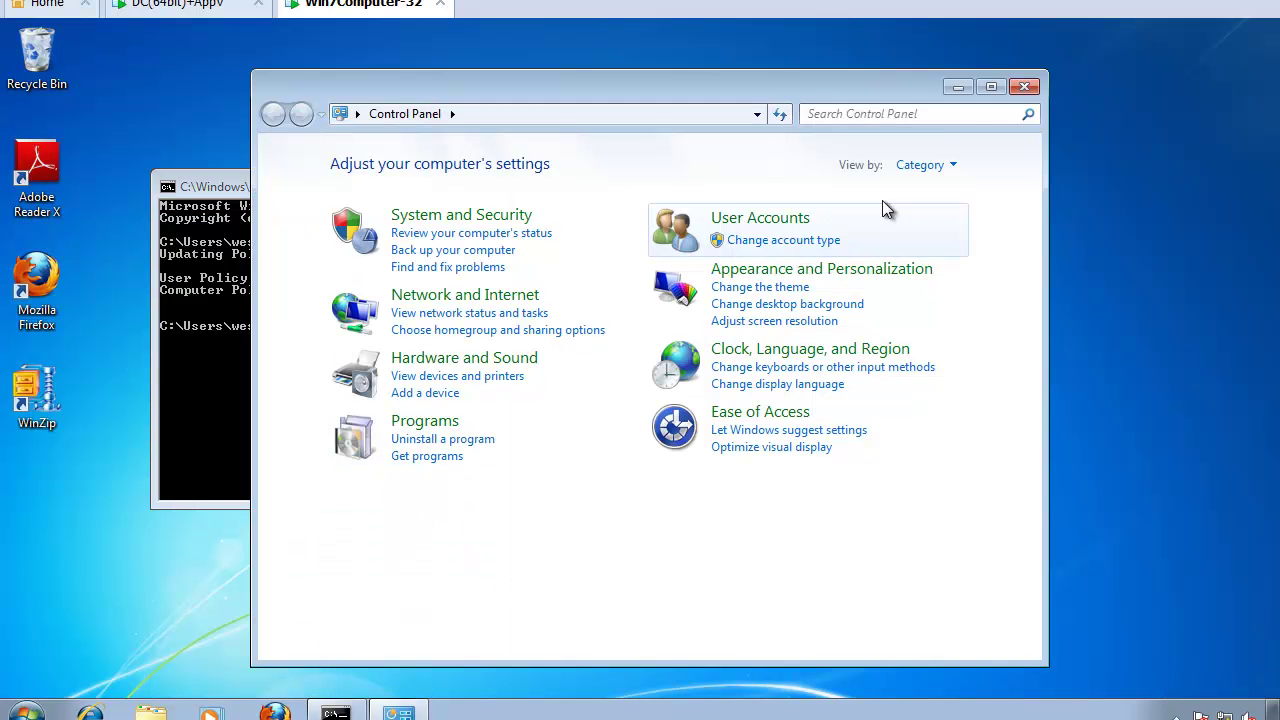
click(939, 116)
text(java)
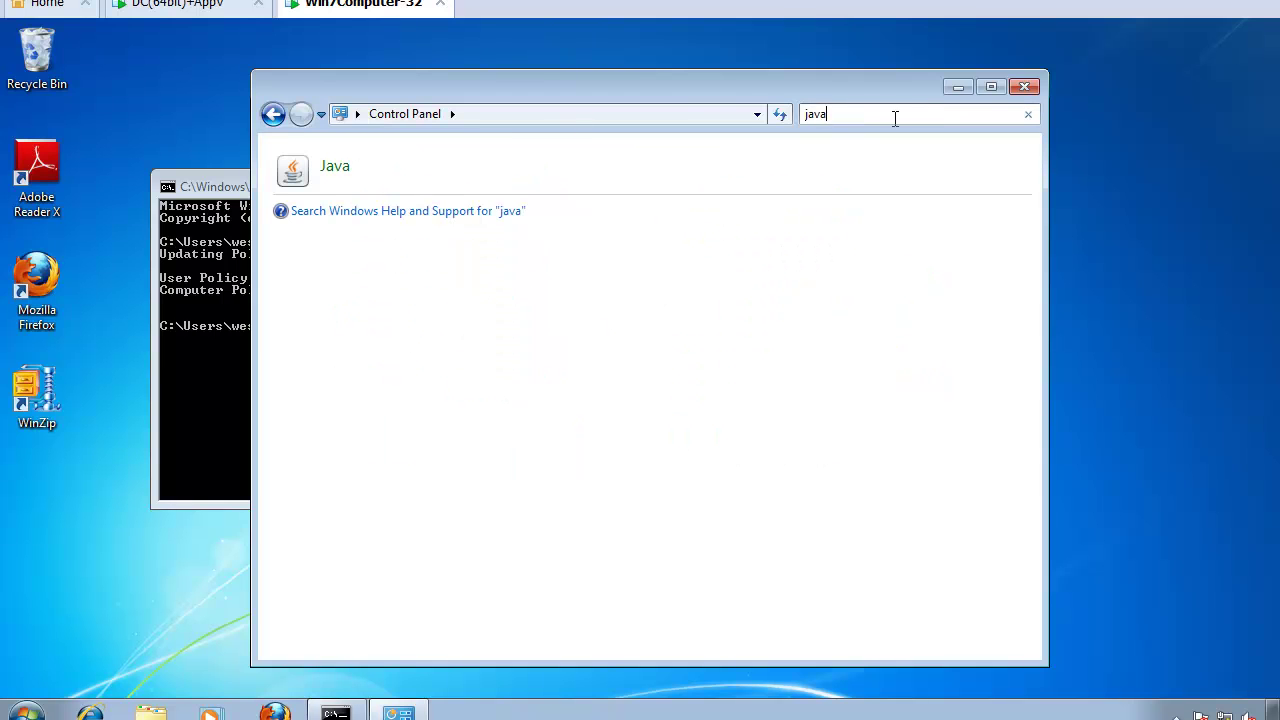
click(330, 168)
click(584, 96)
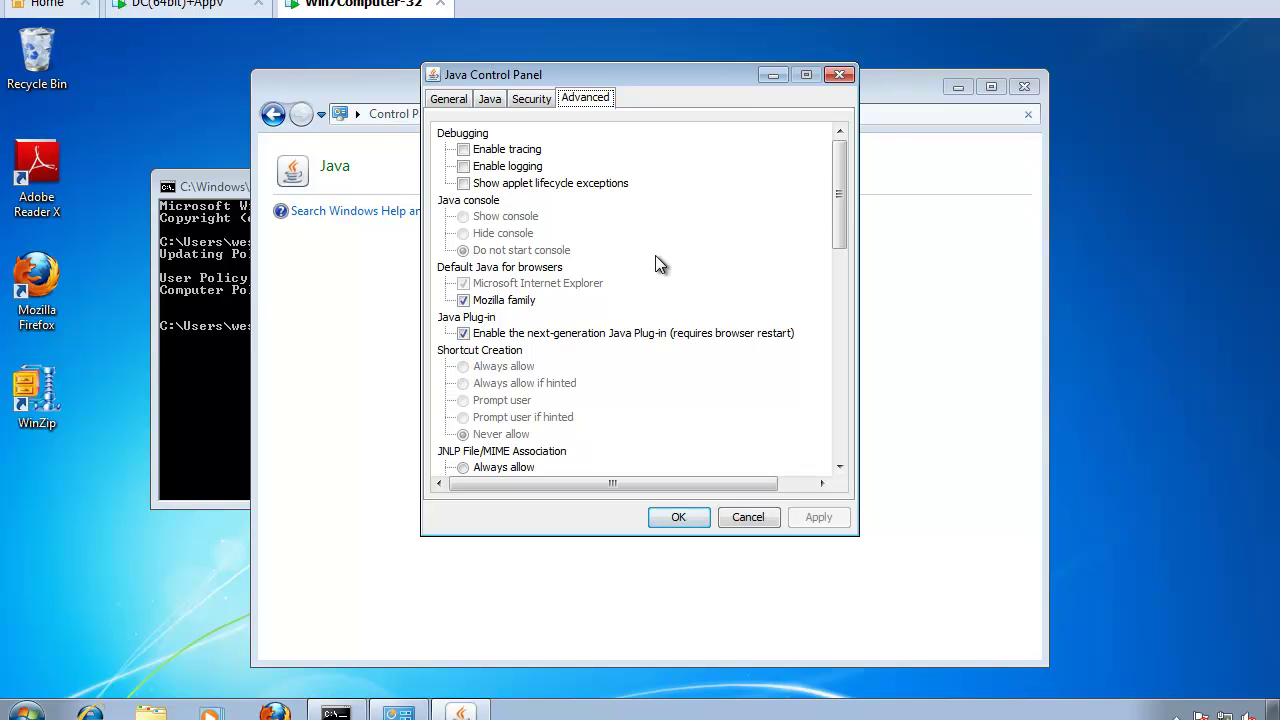
Try to switch the Java console to Hide console and Show console, and Shortcut Creation to Prompt user if hinted
click(500, 234)
click(511, 219)
click(520, 423)
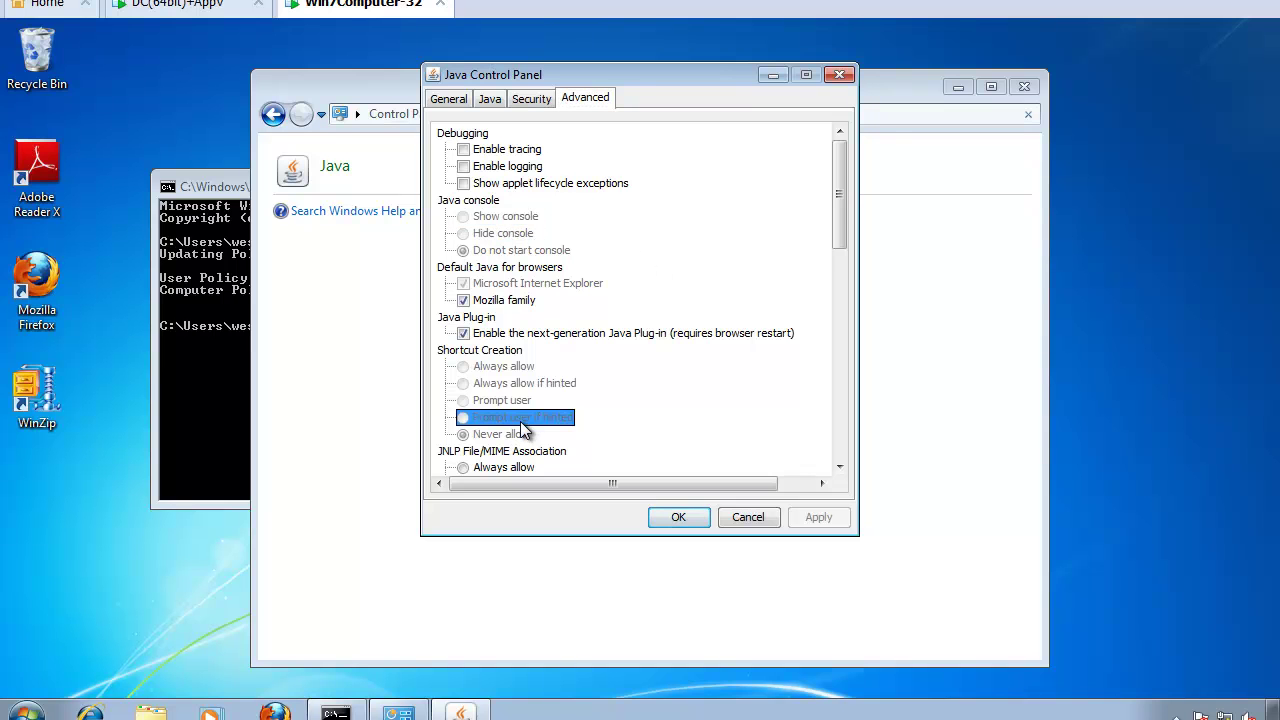
Check the Security settings and the enabled state of the installed Java runtimes, then close the Java and Windows control panels
click(531, 100)
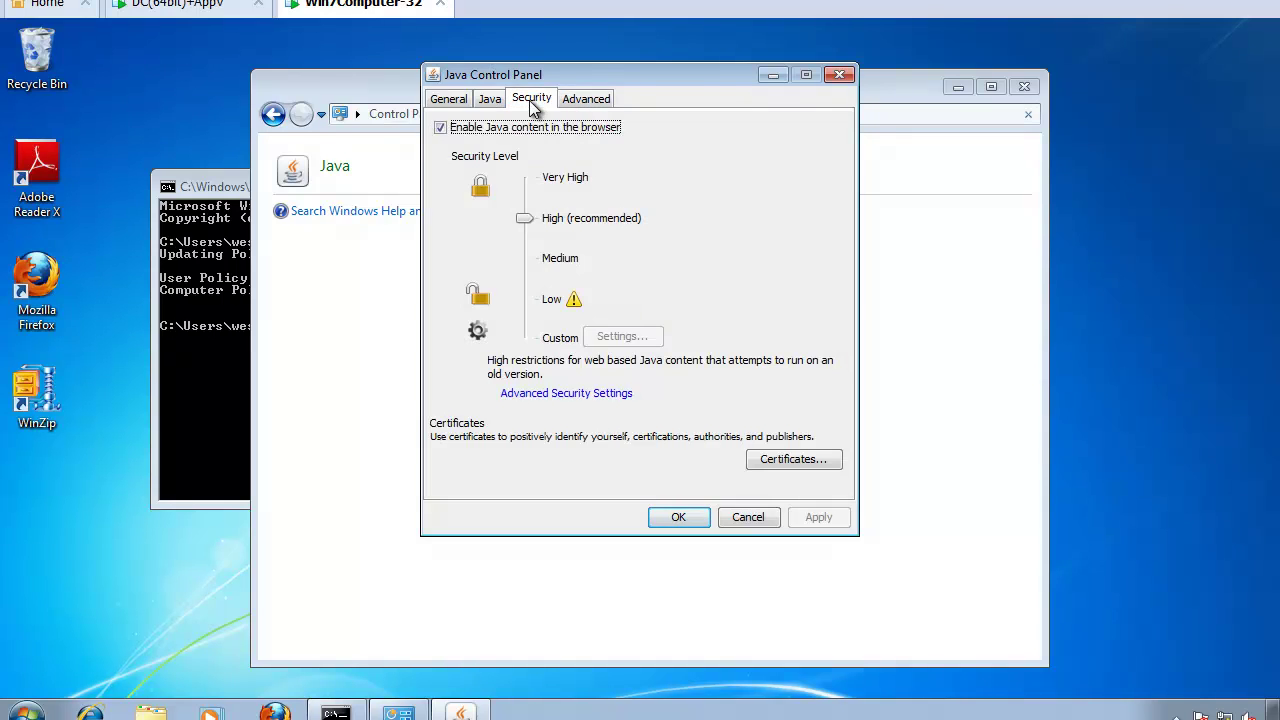
click(486, 100)
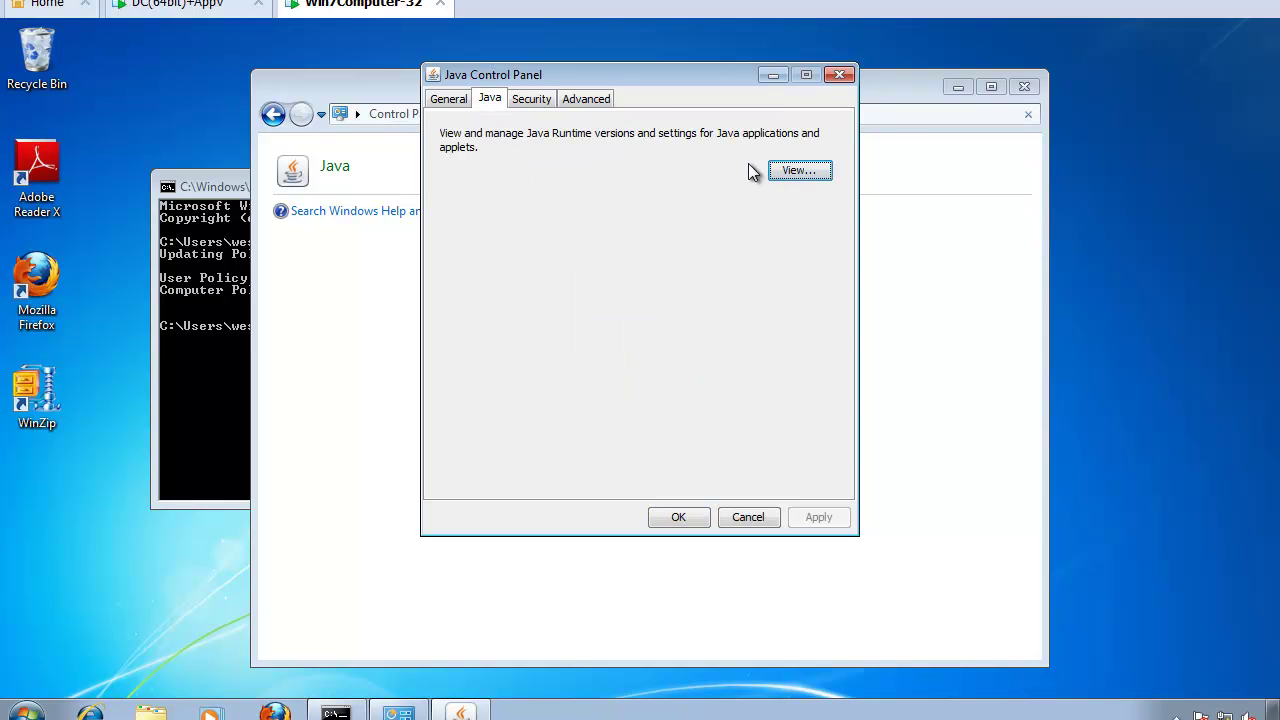
click(800, 171)
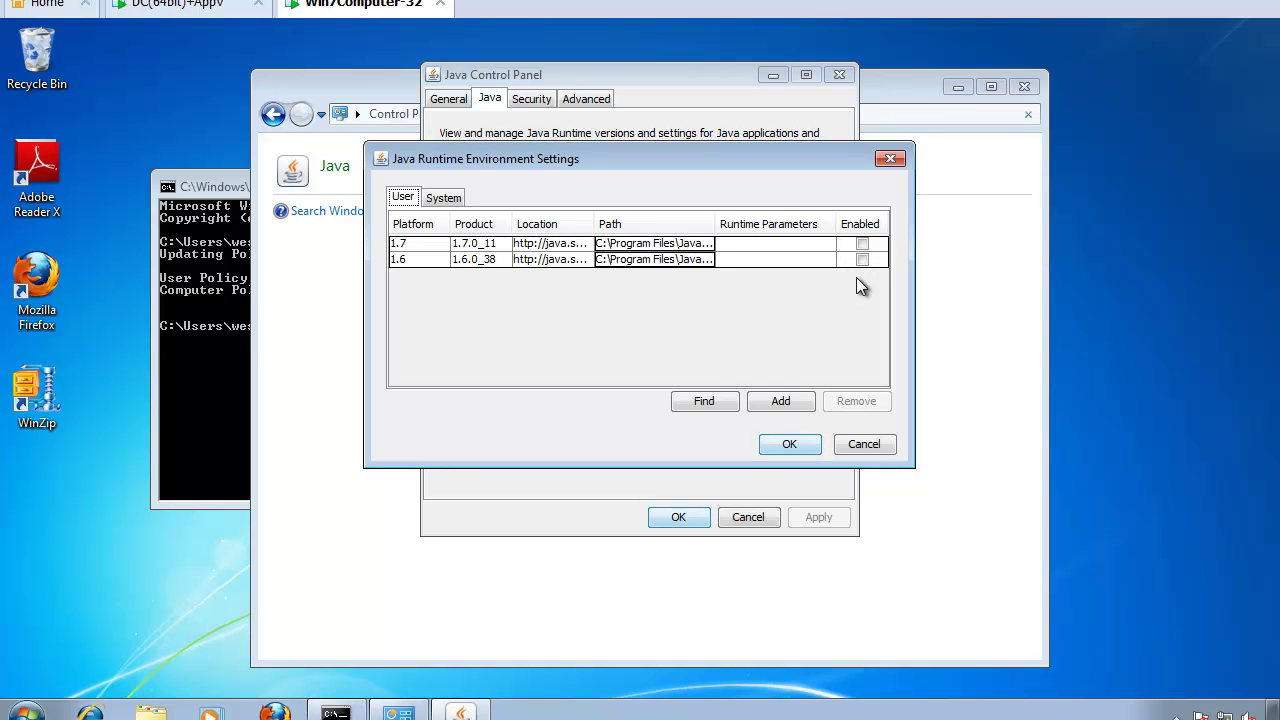
key(alt+F4)
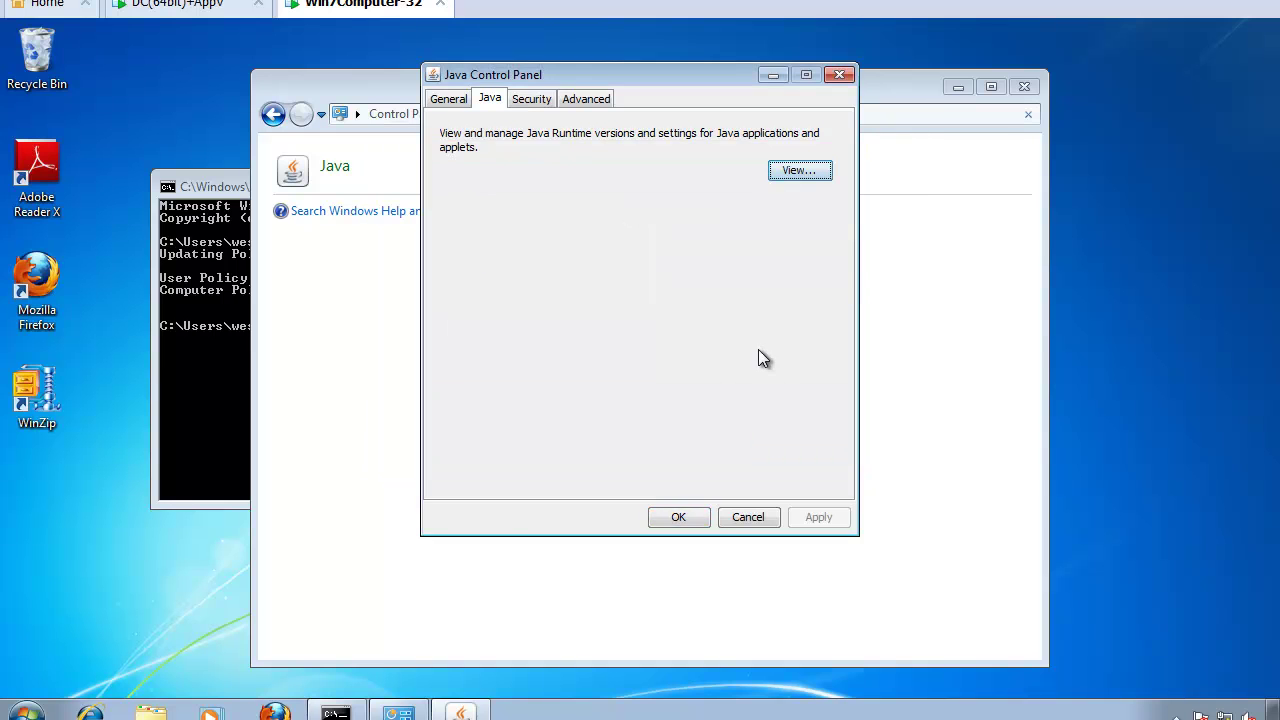
key(alt+F4)
key(alt+F4)
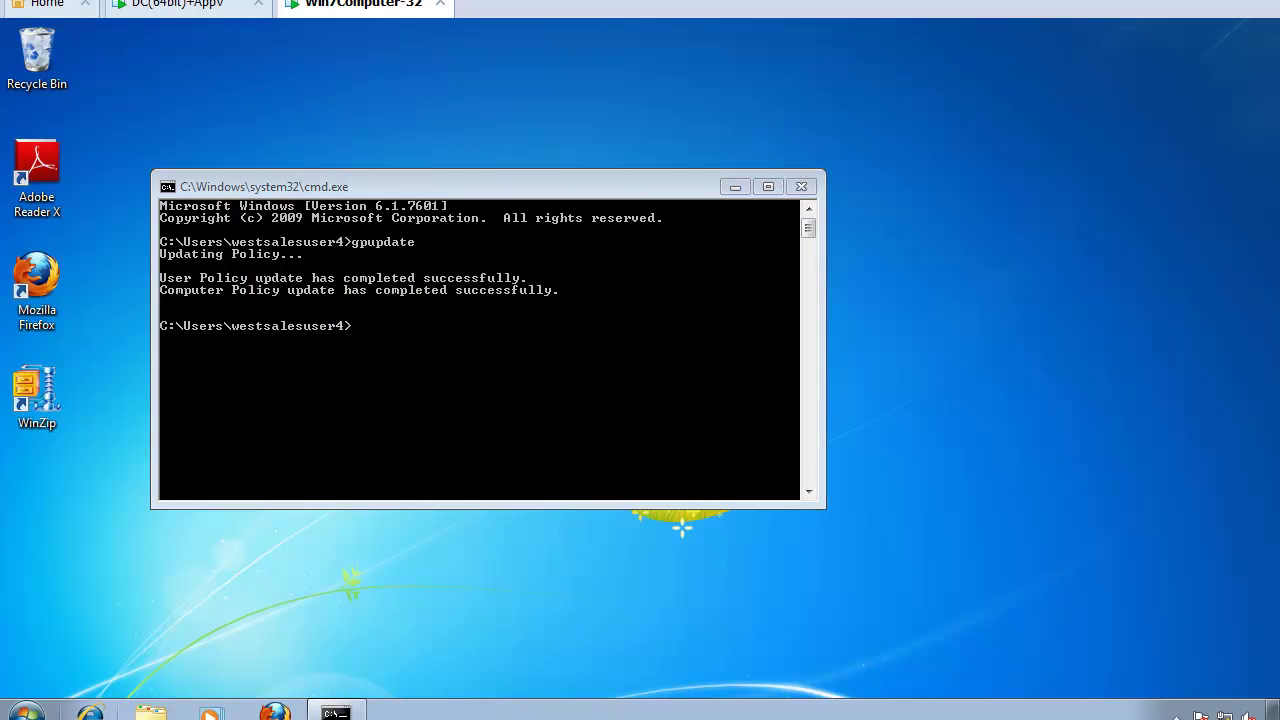
Open Internet Explorer, accept it as default browser, and check the java.com test page found with a "java test" search
click(90, 712)
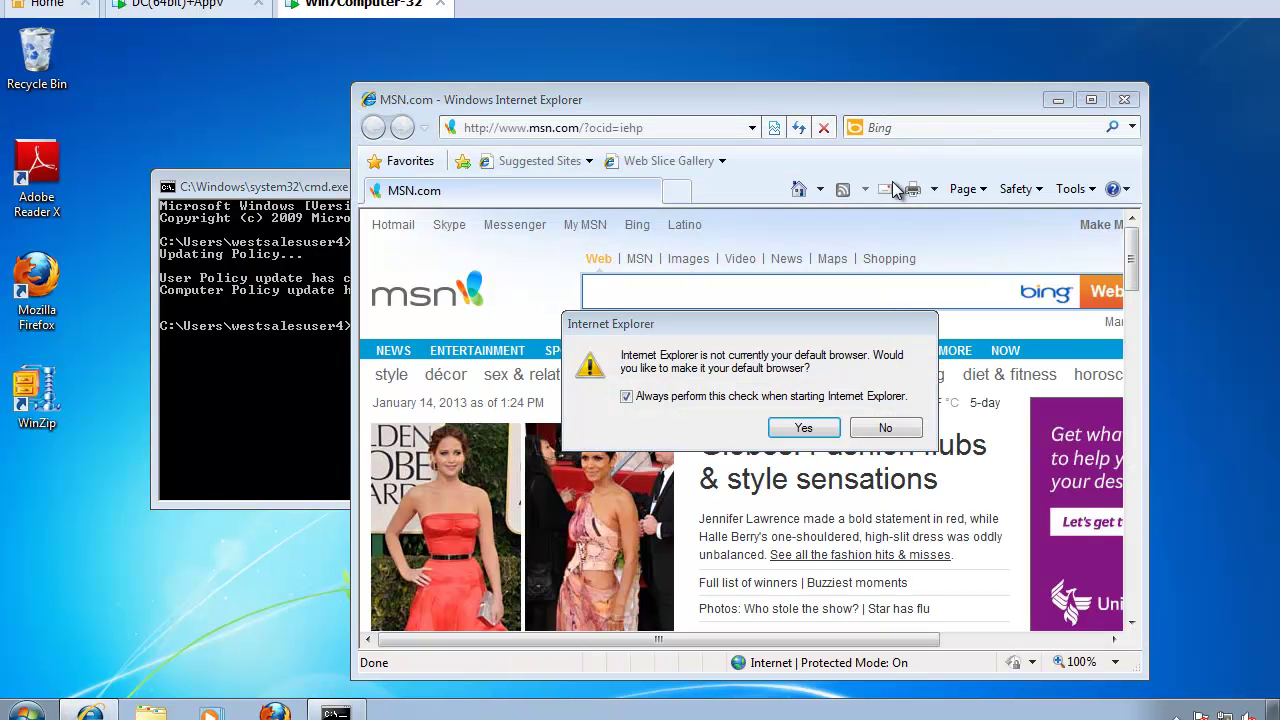
click(796, 430)
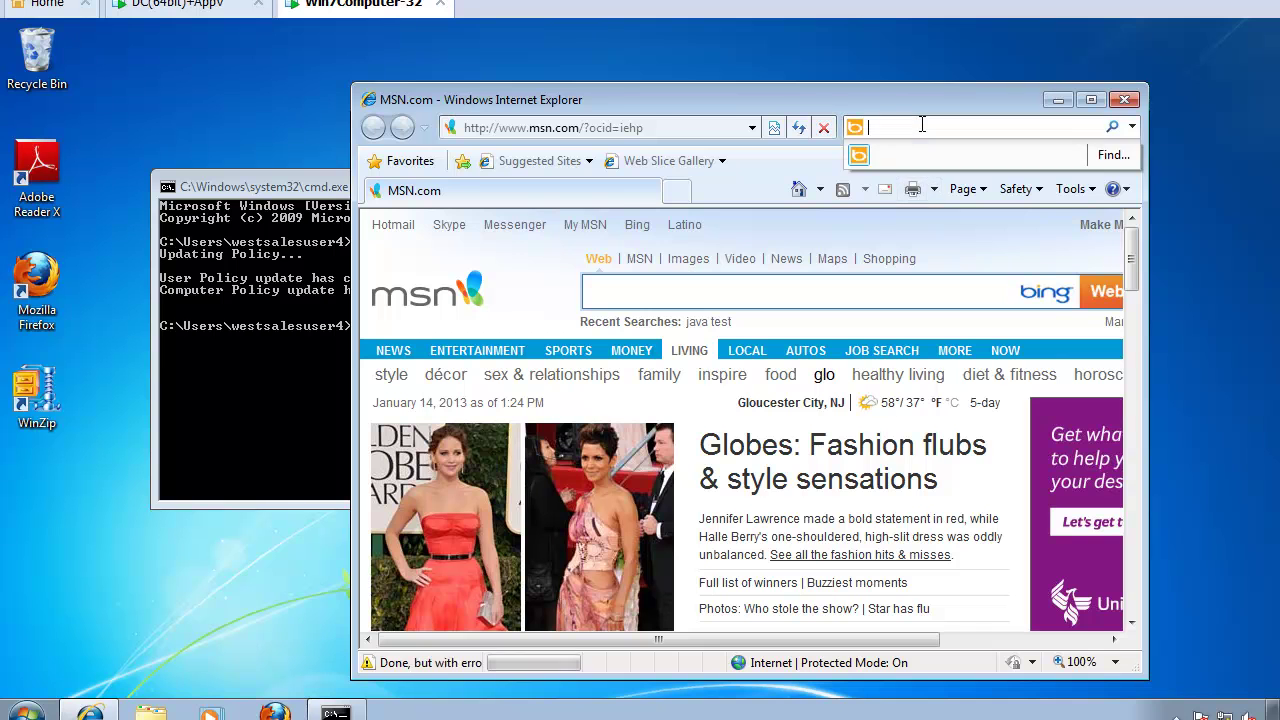
click(920, 127)
text(java test)
key(Return)
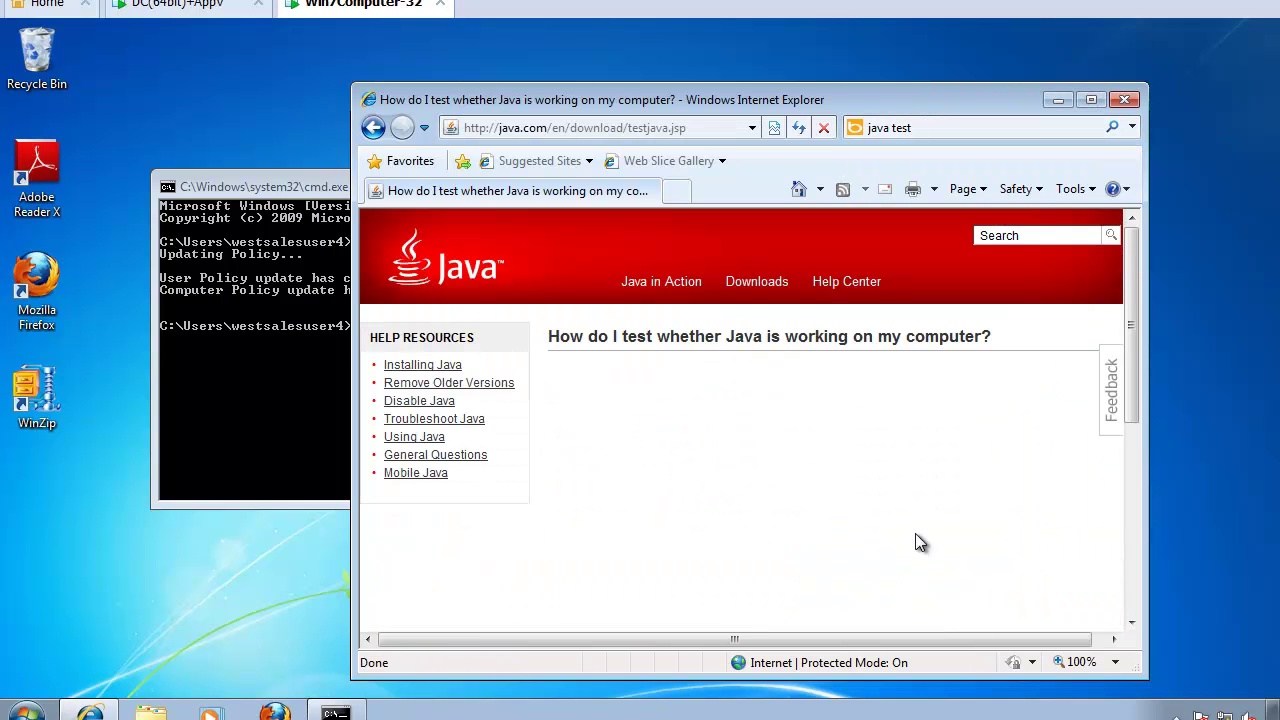
scroll(880, 528, down, 1)
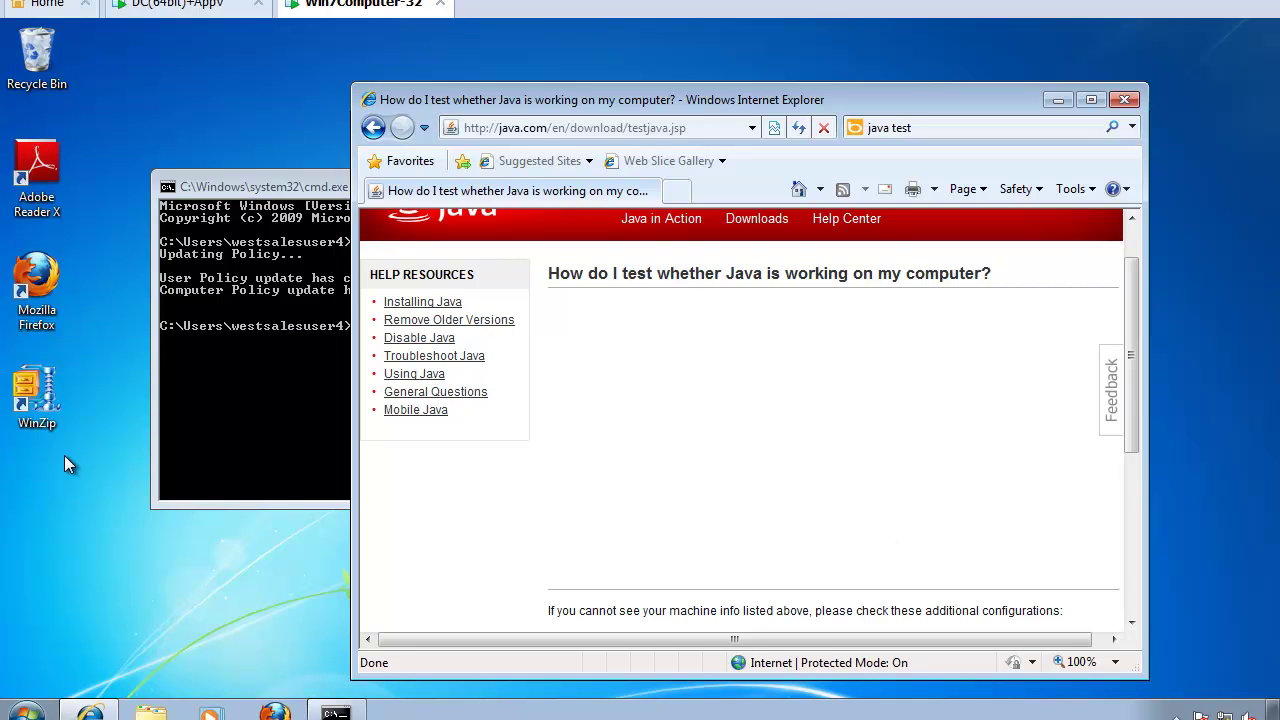
Open Firefox, make it the default browser, and check the java.com test page found with a "java test" search
click(40, 290)
double_click(40, 290)
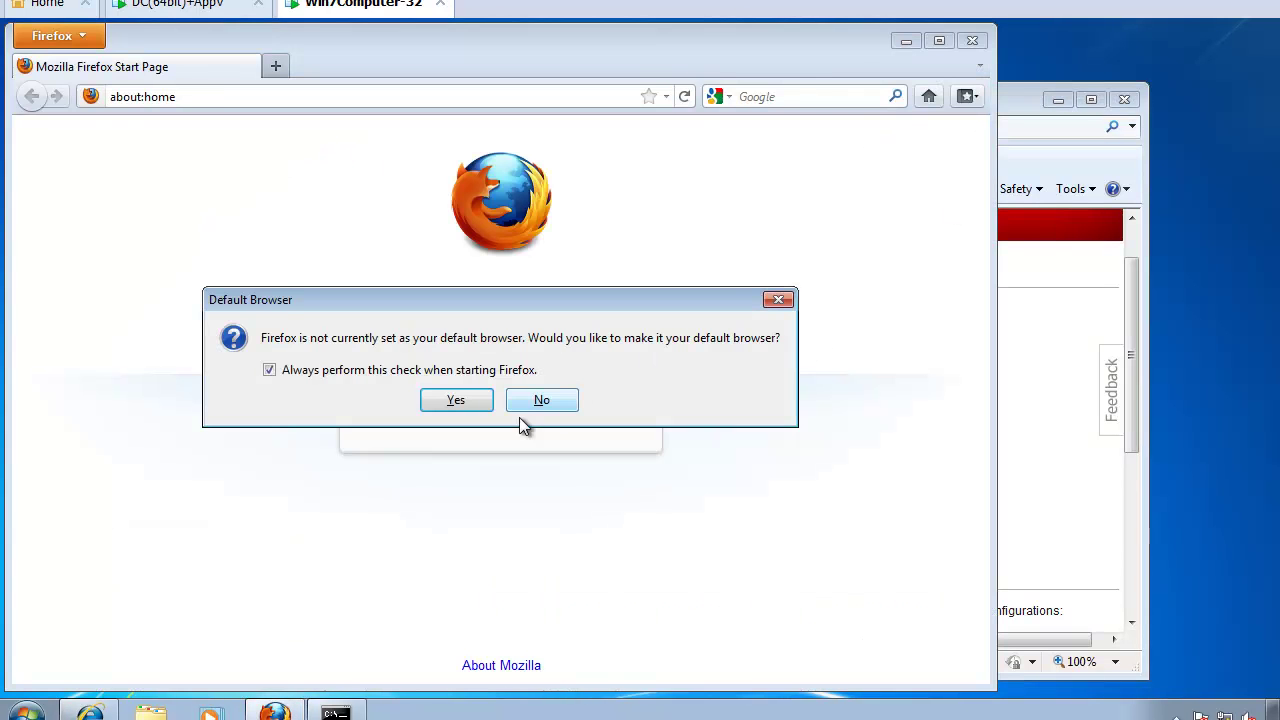
click(459, 404)
text(java test)
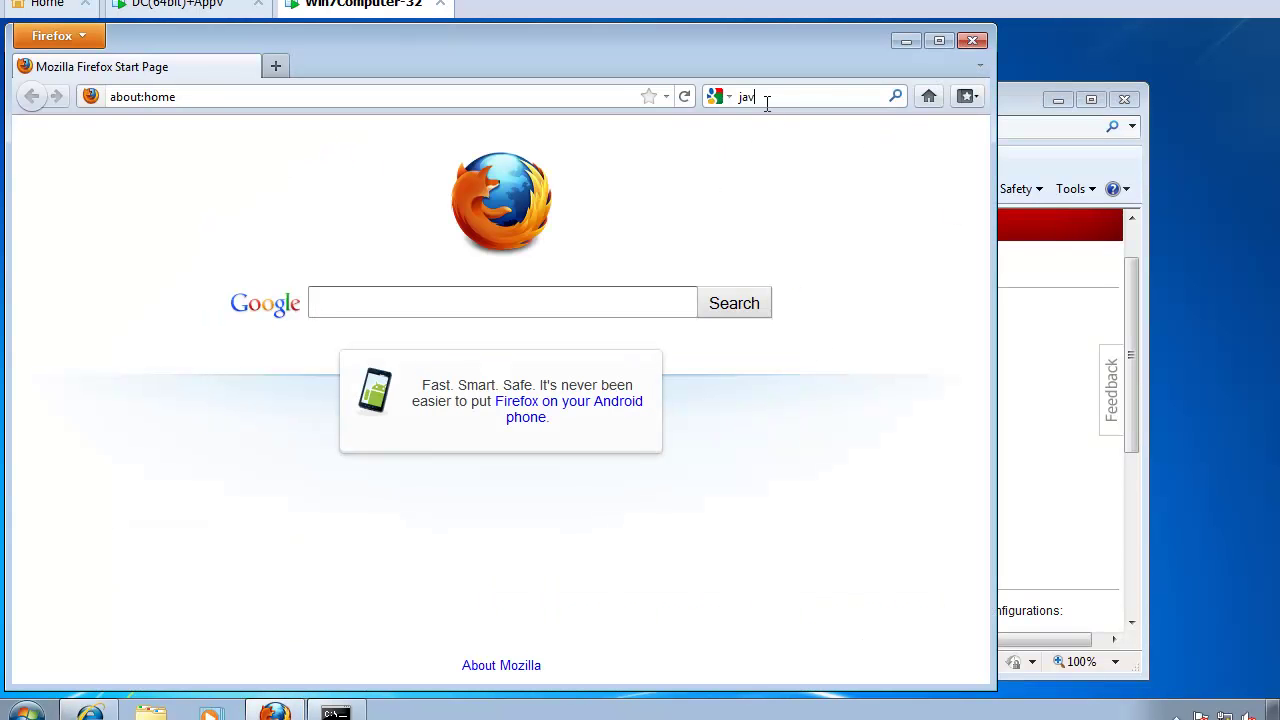
key(Return)
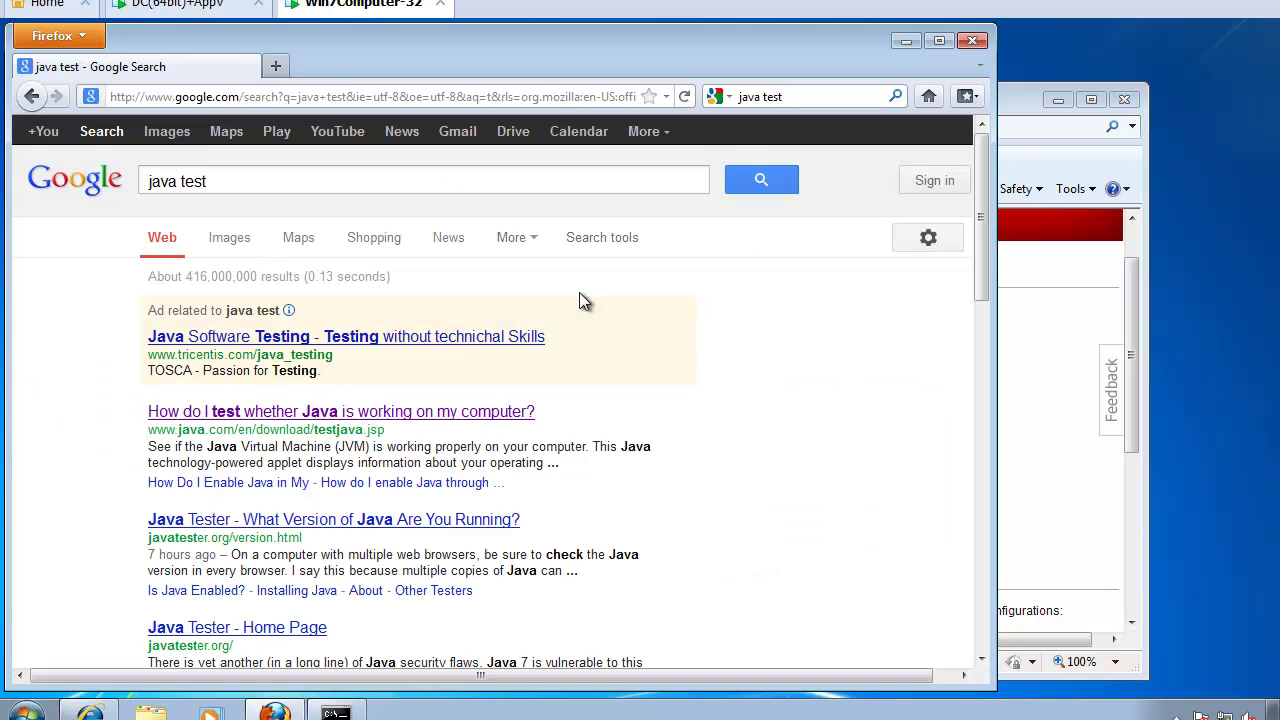
click(337, 412)
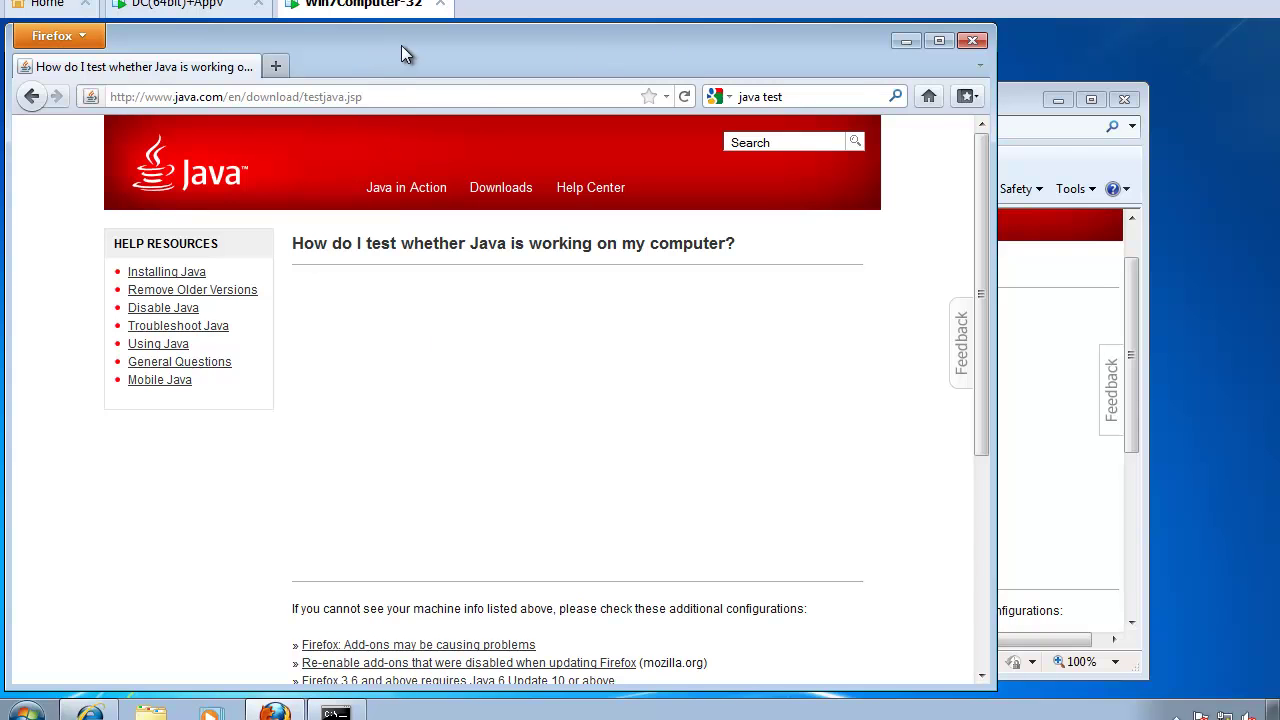
drag(398, 45, 704, 364)
Switch to the domain controller machine, close the Group Policy Management Editor, and minimize the management console
click(185, 6)
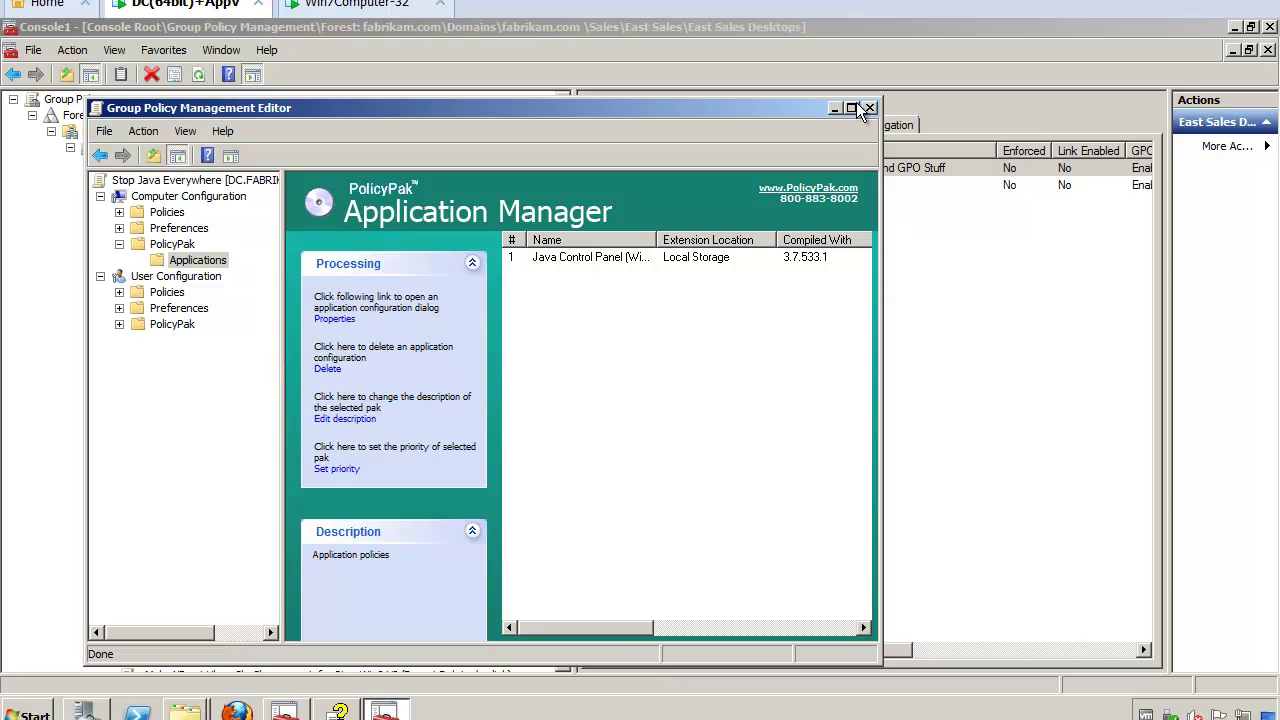
click(866, 107)
click(1234, 27)
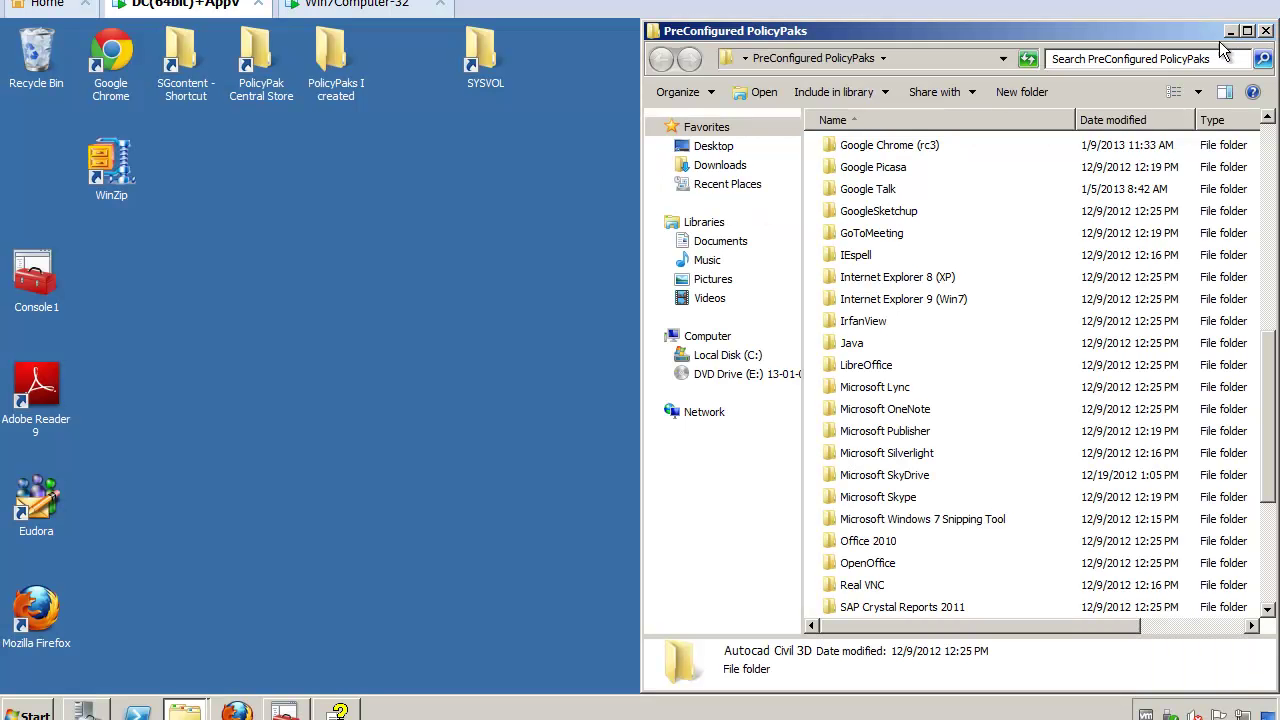
Look through the list of application folders in PreConfigured PolicyPaks, from Acrobat Pro to YahooMessenger10
click(1054, 356)
scroll(1029, 455, up, 4)
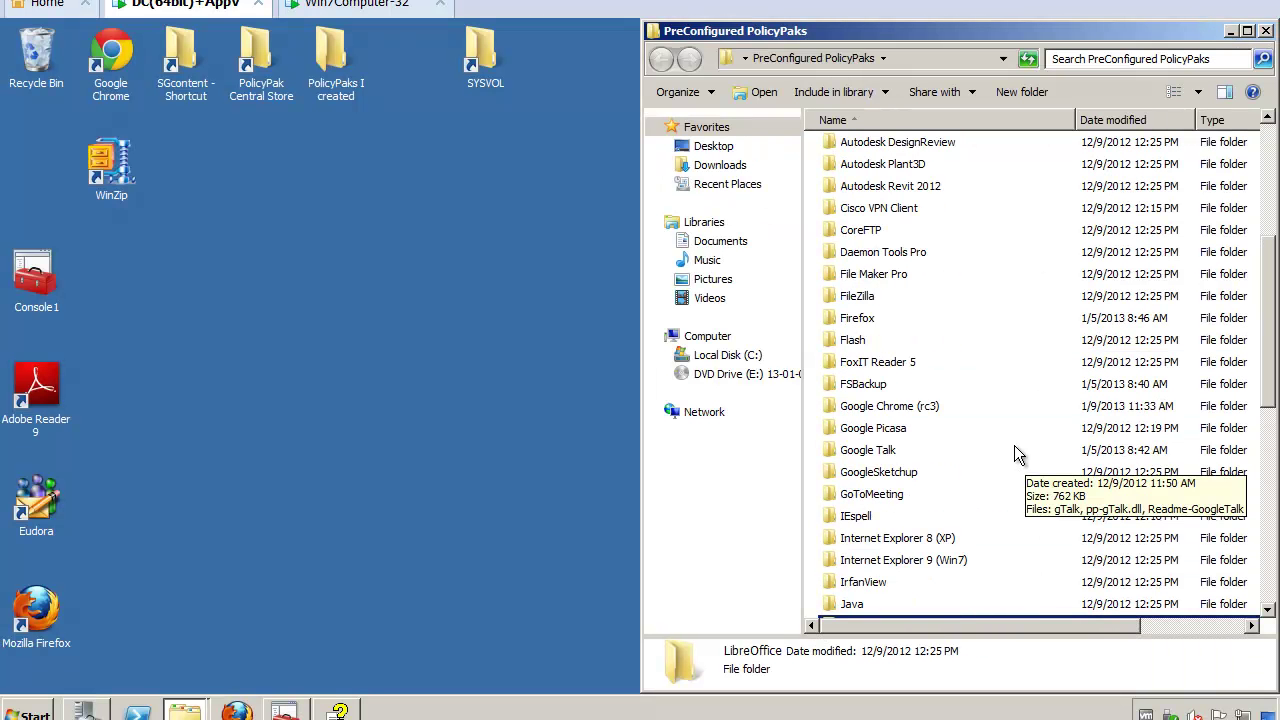
scroll(1035, 460, up, 3)
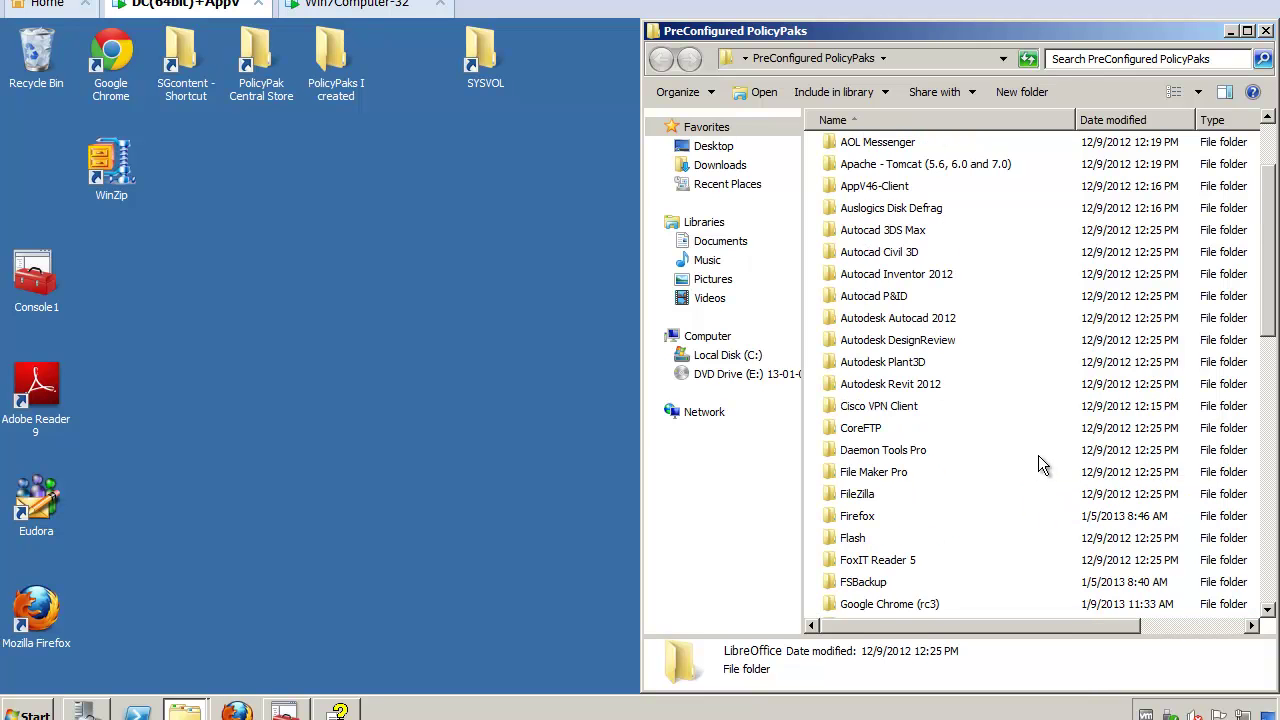
scroll(1038, 455, up, 1)
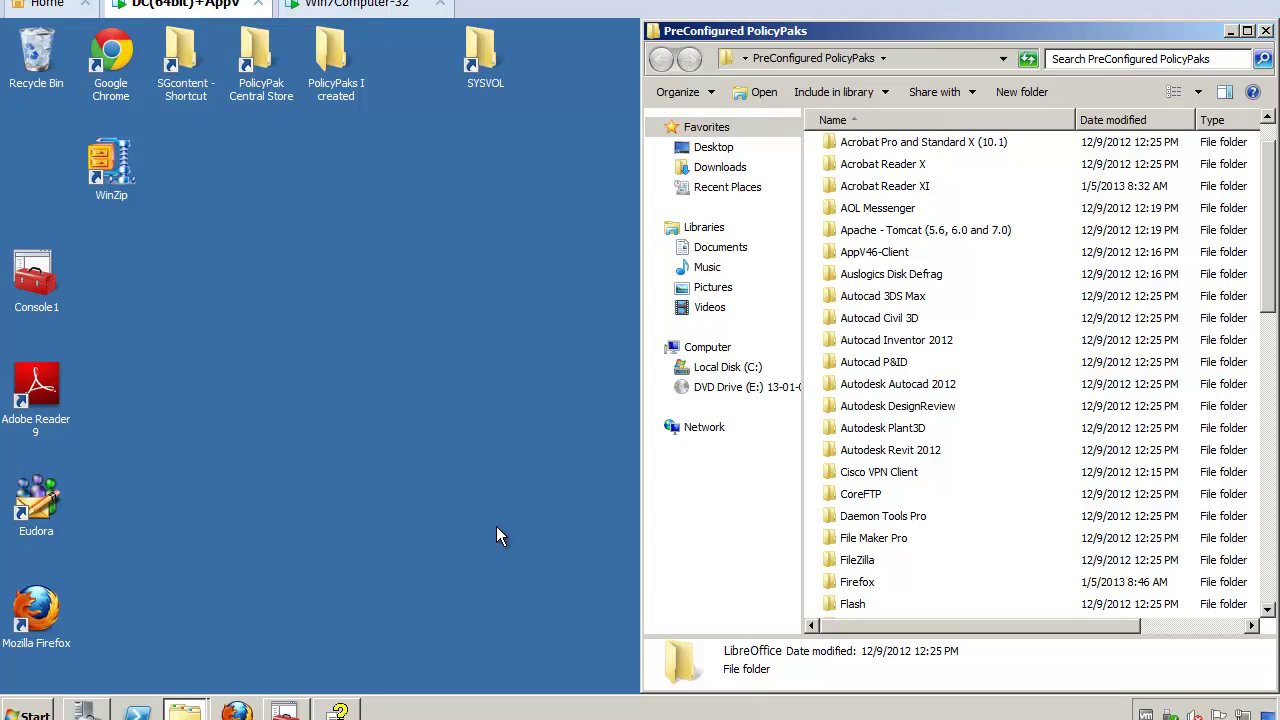
click(1267, 410)
scroll(1267, 410, down, 4)
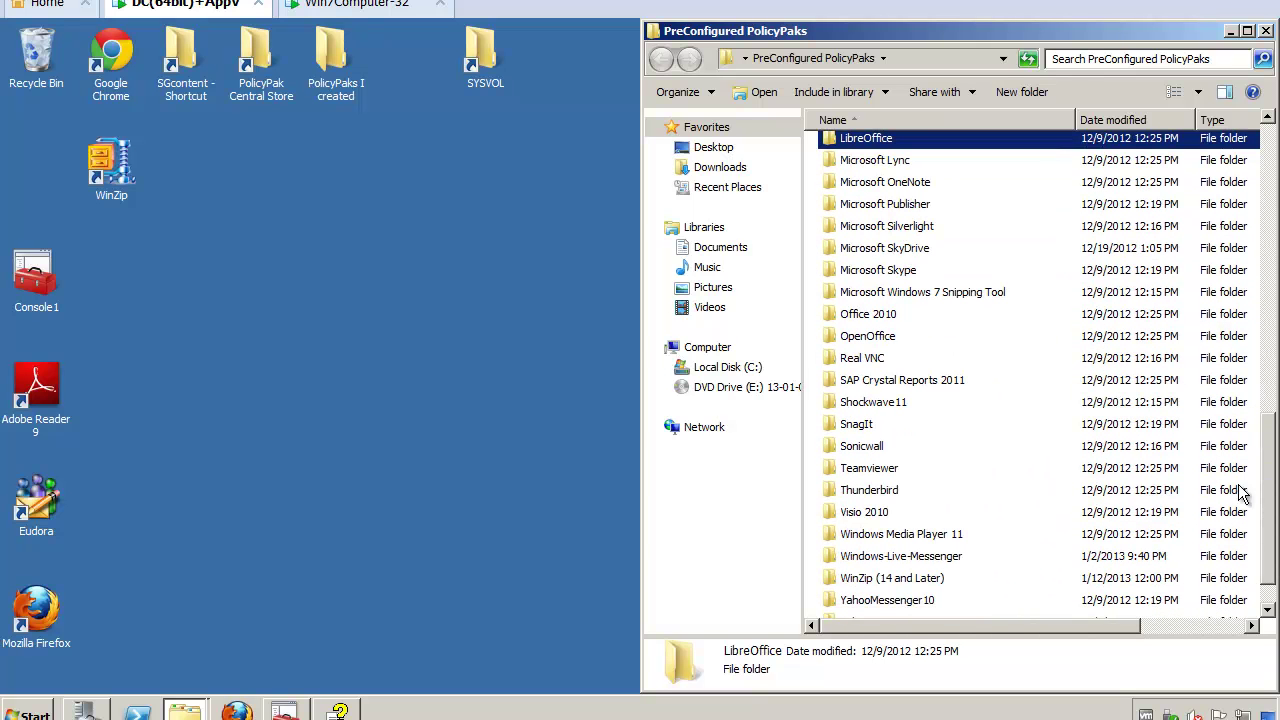